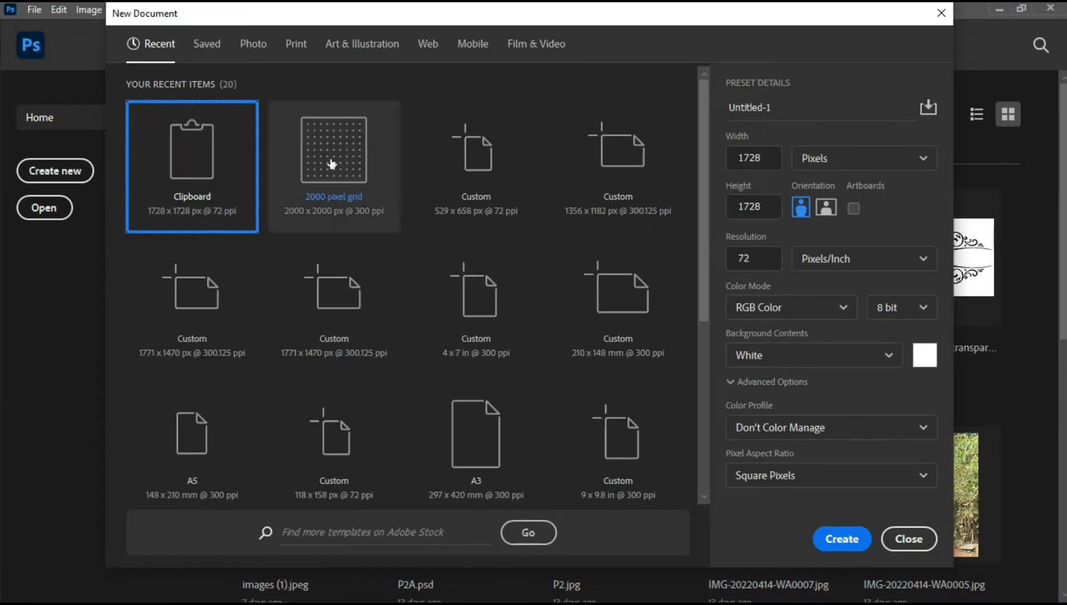
- Create a new document from the 2000 pixel grid preset at 2000 x 2000 px and 300 ppi
{"action": "left_click", "coordinate": [331, 160]}
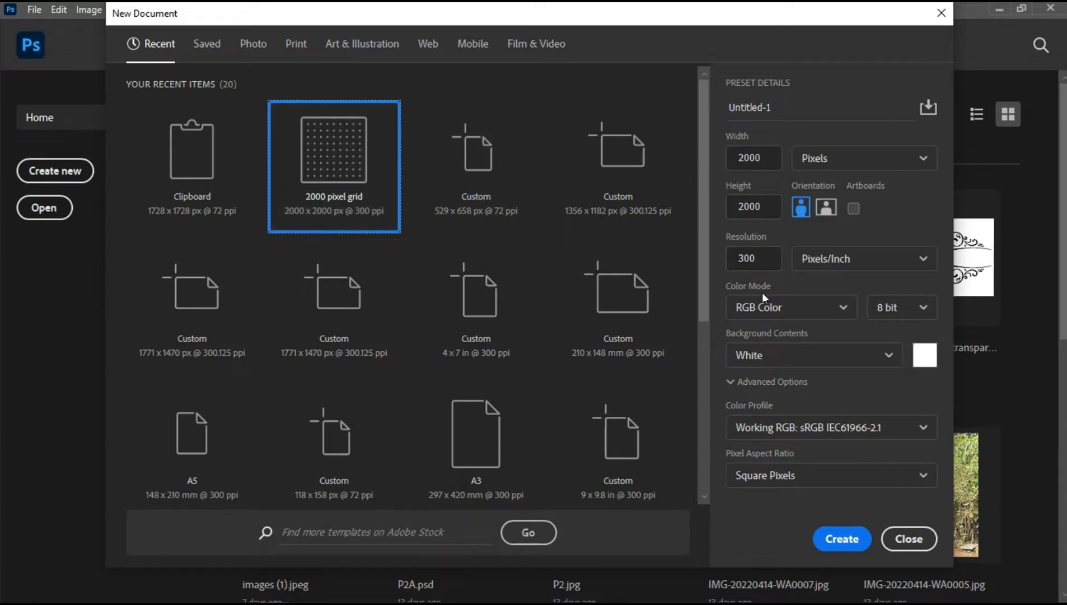
{"action": "left_click", "coordinate": [842, 538]}
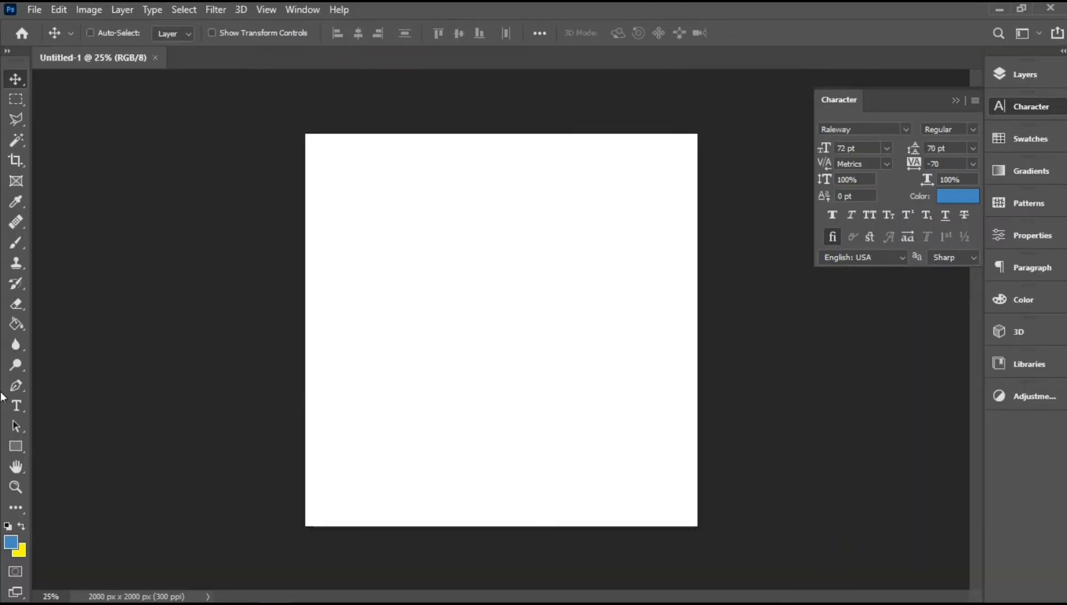
- Add the text "May" as a single line in the upper part of the canvas
{"action": "left_click", "coordinate": [14, 403]}
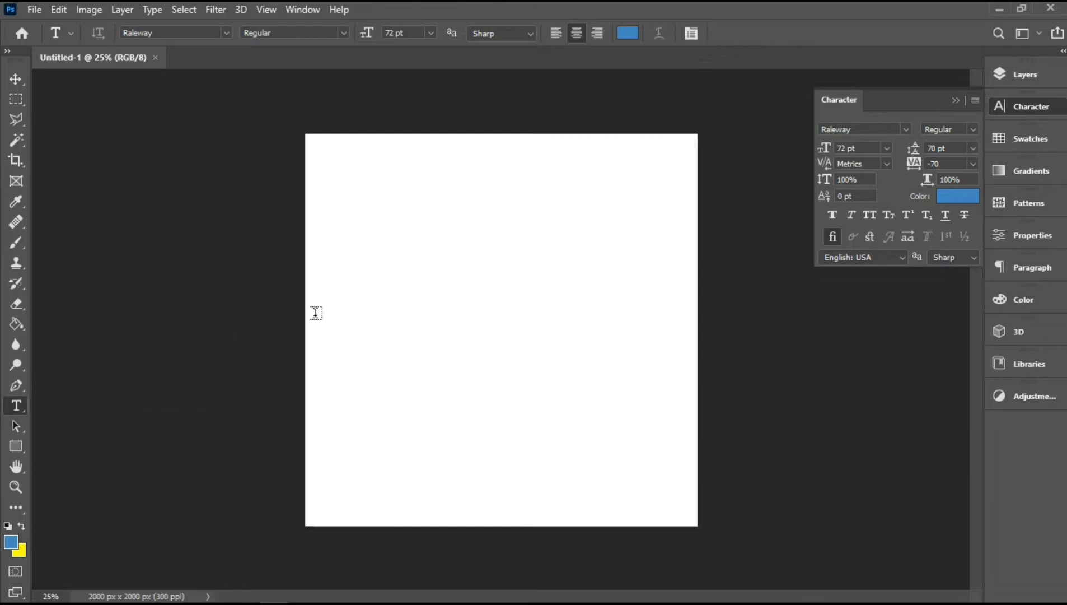
{"action": "left_click", "coordinate": [417, 277]}
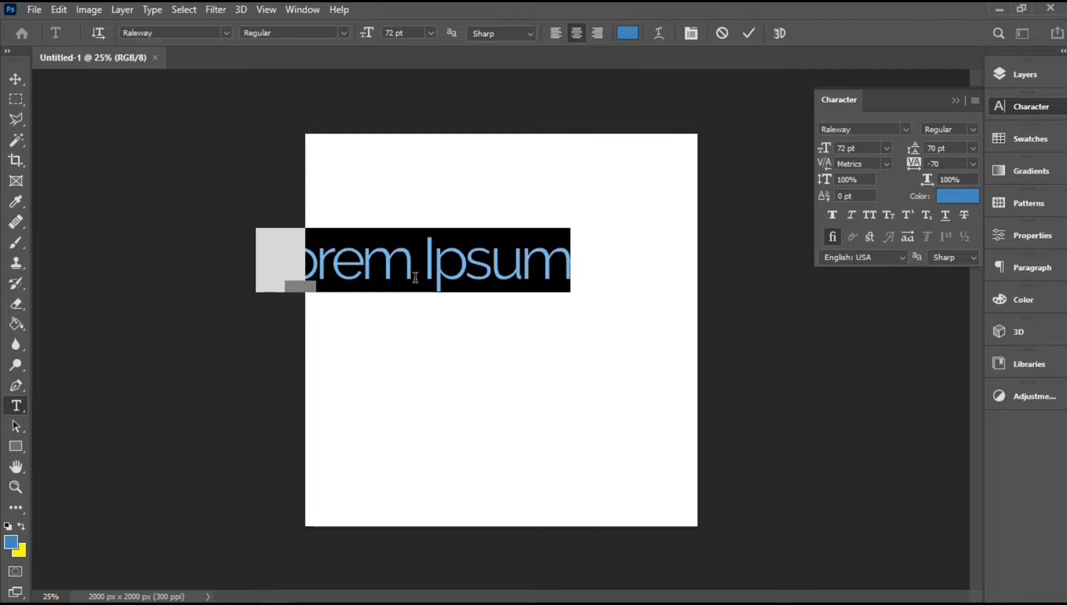
{"action": "type", "text": "May"}
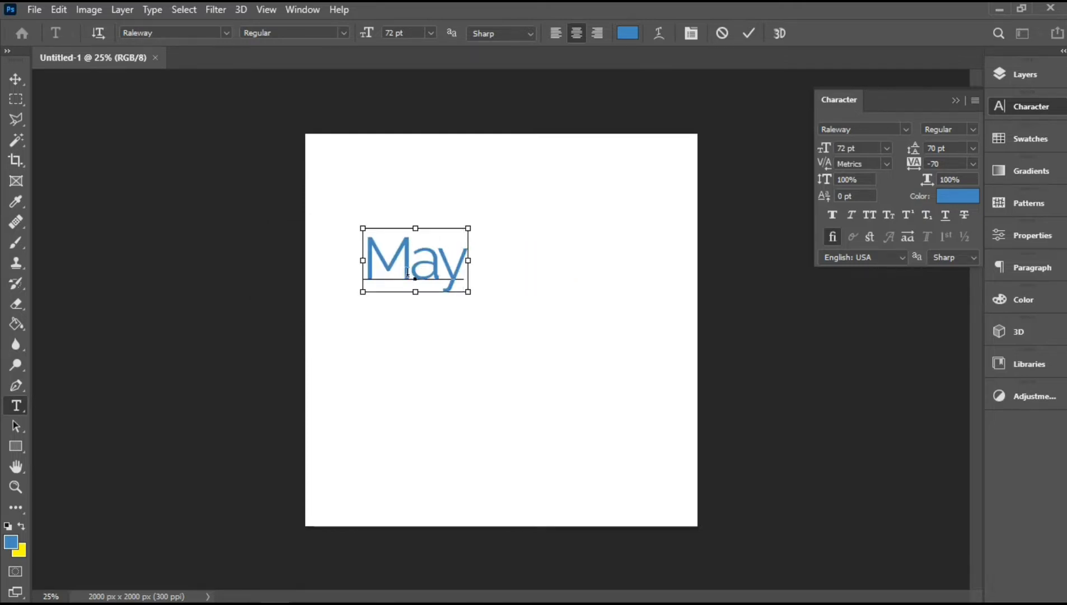
{"action": "type", "text": "a"}
{"action": "key", "text": "BackSpace"}
- Format the whole text "May" in Morganite Bold with all caps and -10 tracking
{"action": "key", "text": "ctrl+a"}
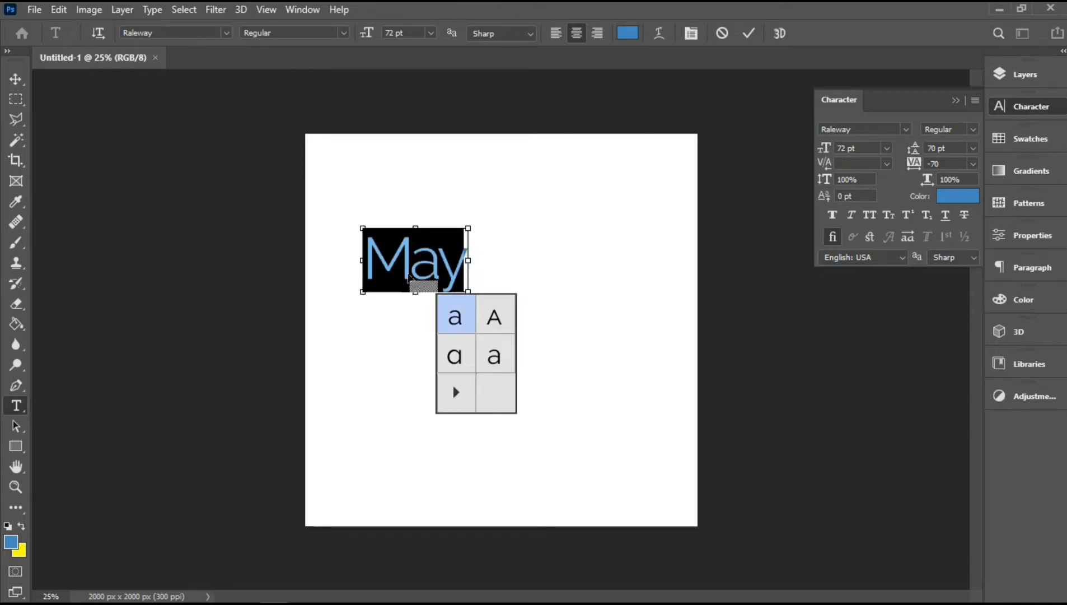
{"action": "left_click", "coordinate": [174, 34]}
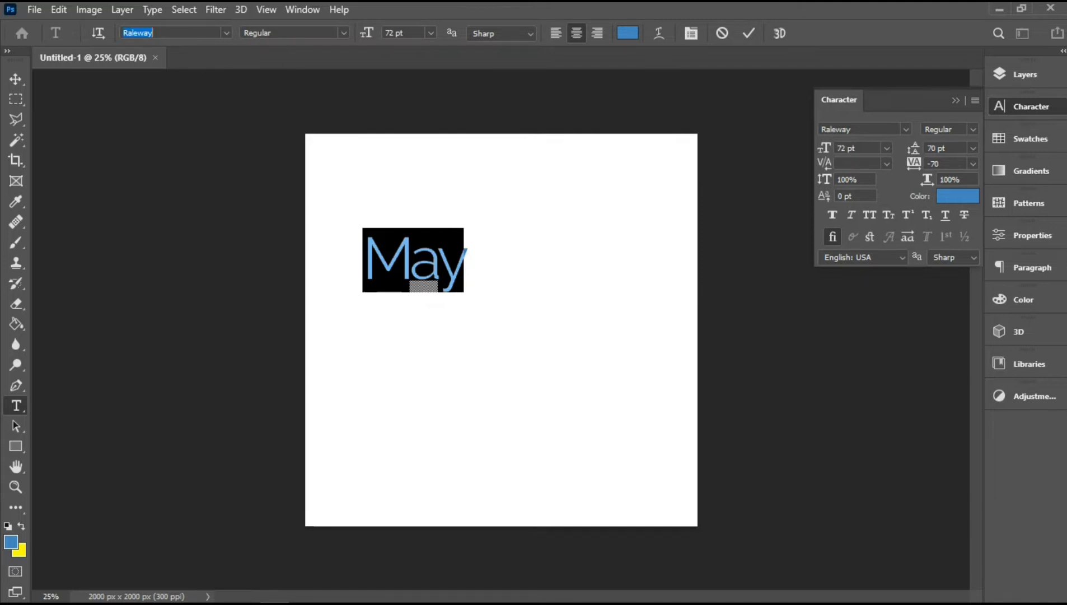
{"action": "type", "text": "morganite"}
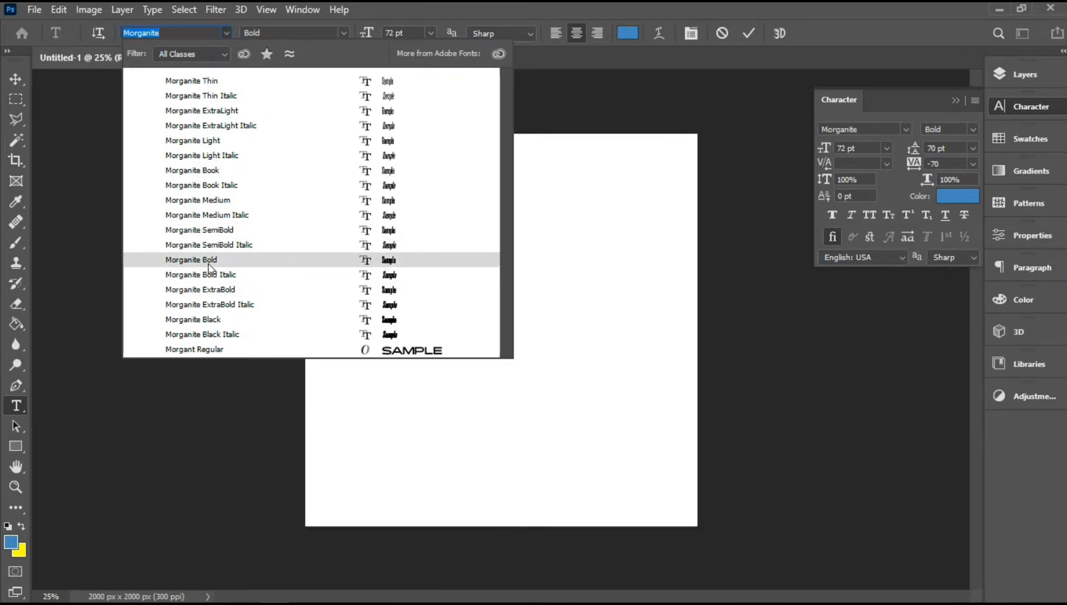
{"action": "left_click", "coordinate": [209, 262]}
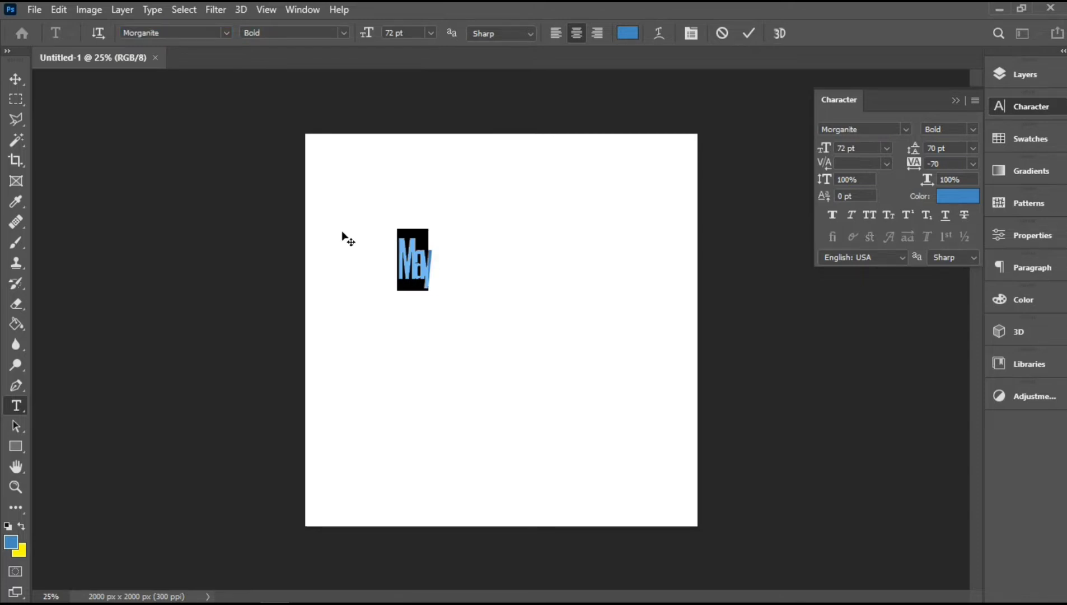
{"action": "left_click", "coordinate": [869, 212]}
{"action": "left_click", "coordinate": [973, 164]}
{"action": "left_click", "coordinate": [965, 226]}
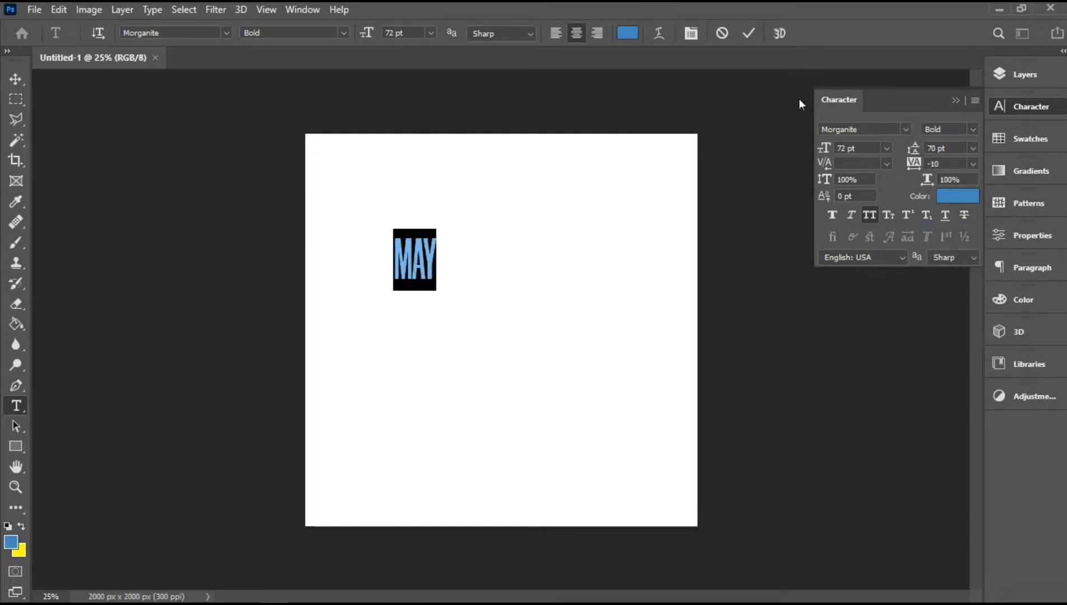
{"action": "left_click", "coordinate": [752, 35]}
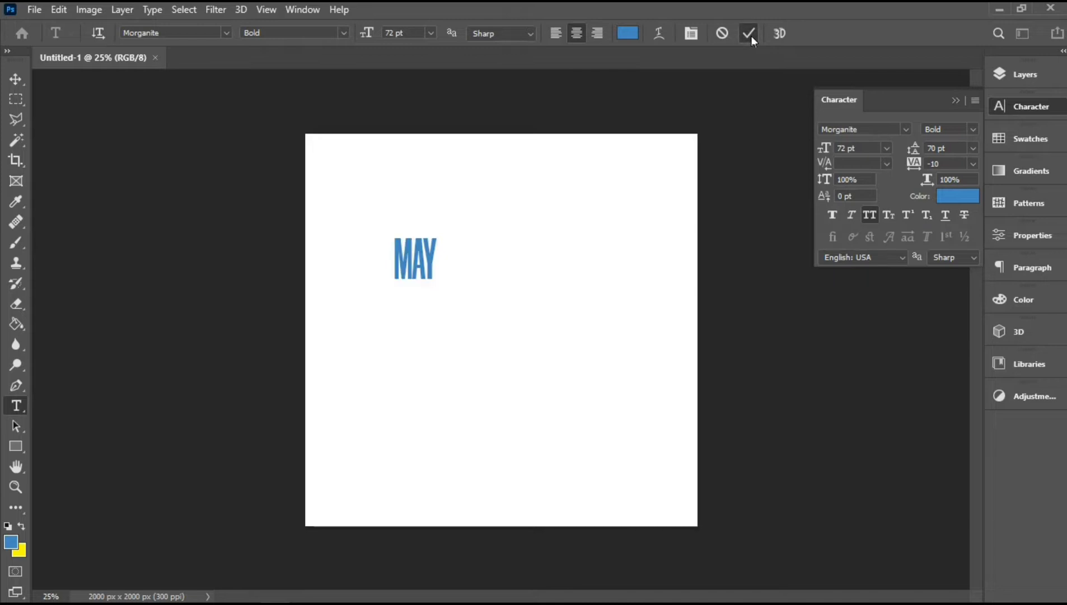
- Centre the MAY text horizontally on the canvas and clear the selection
{"action": "key", "text": "ctrl+a"}
{"action": "left_click", "coordinate": [16, 84]}
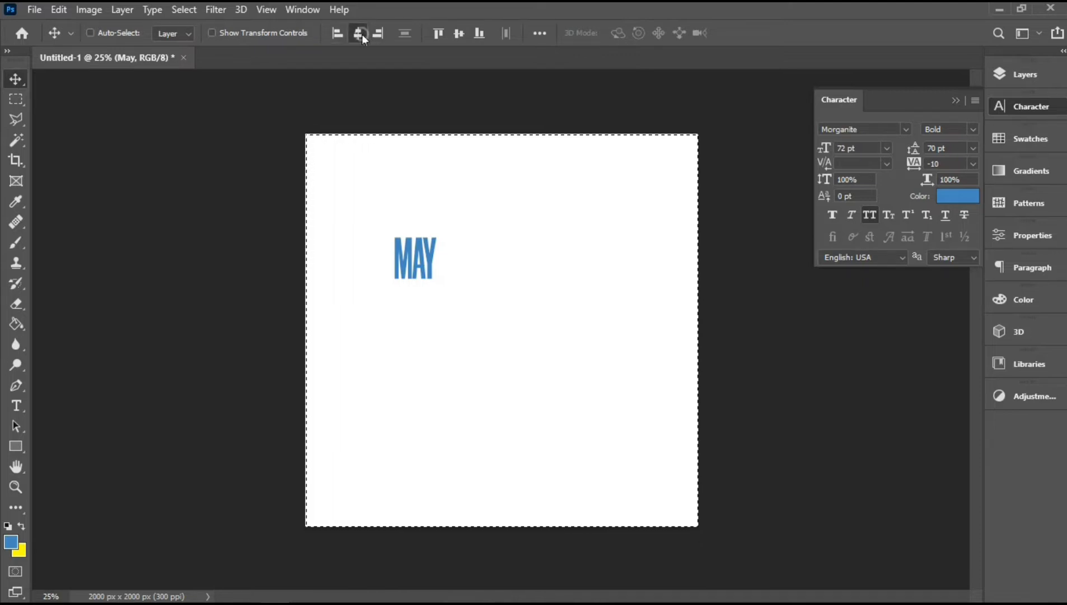
{"action": "left_click", "coordinate": [362, 34]}
{"action": "key", "text": "ctrl+d"}
- Enlarge the MAY text proportionally to about 253 pt
{"action": "key", "text": "ctrl+t"}
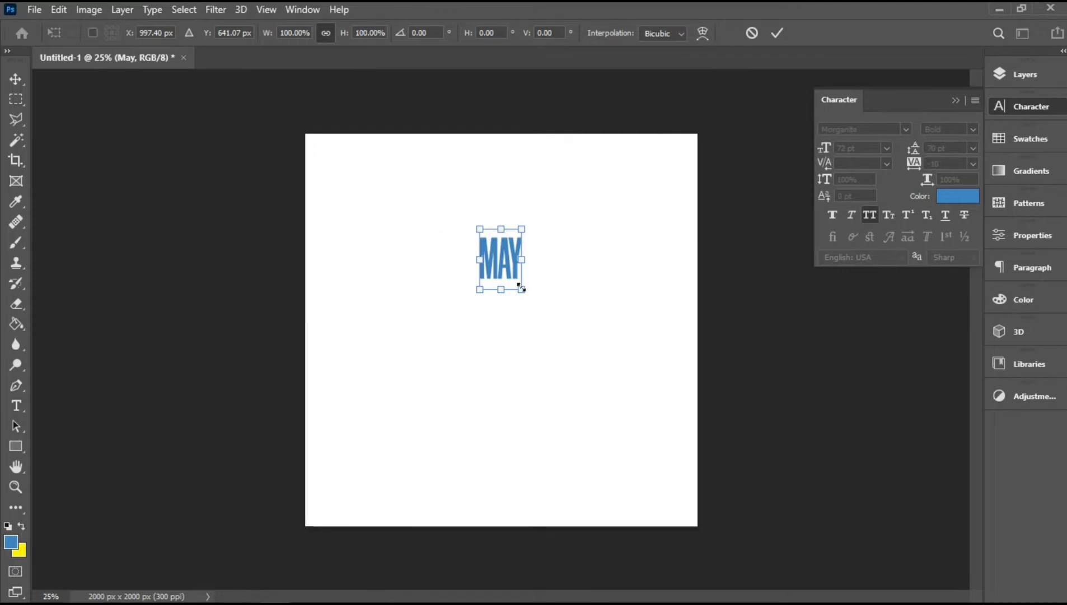
{"action": "left_click_drag", "start_coordinate": [521, 288], "coordinate": [592, 352]}
{"action": "key", "text": "Return"}
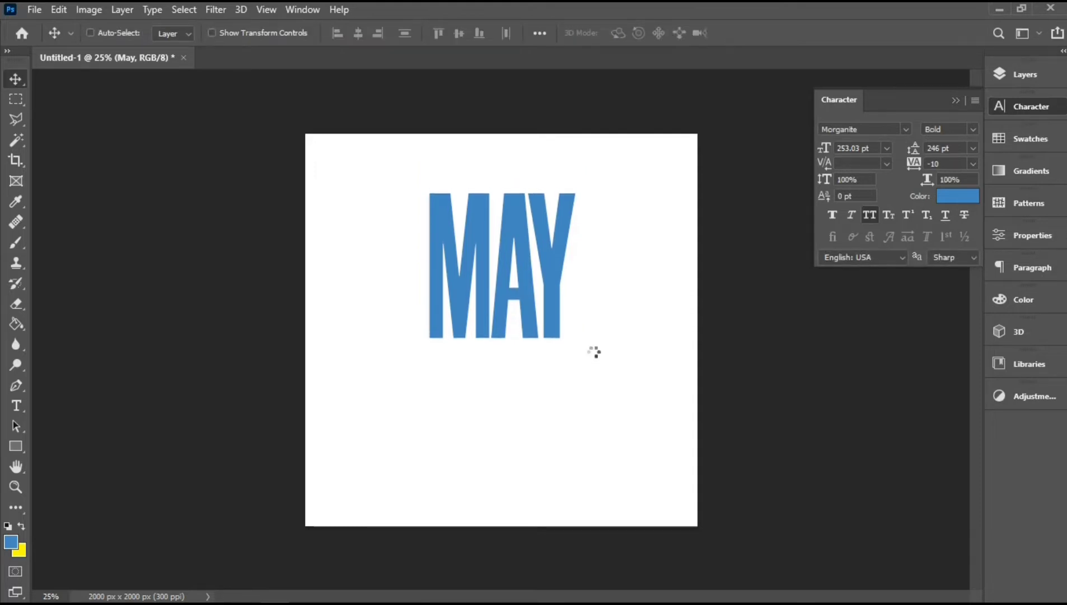
{"action": "key", "text": "ctrl"}
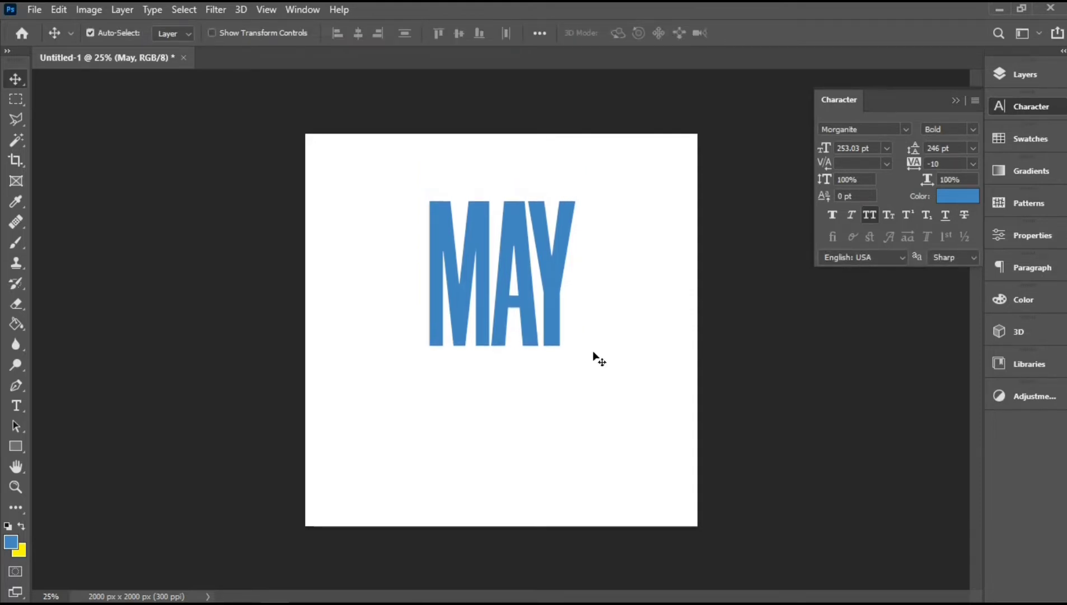
- Duplicate the MAY text below the original and replace the copy's wording with "welcome to"
{"action": "key", "text": "ctrl+j"}
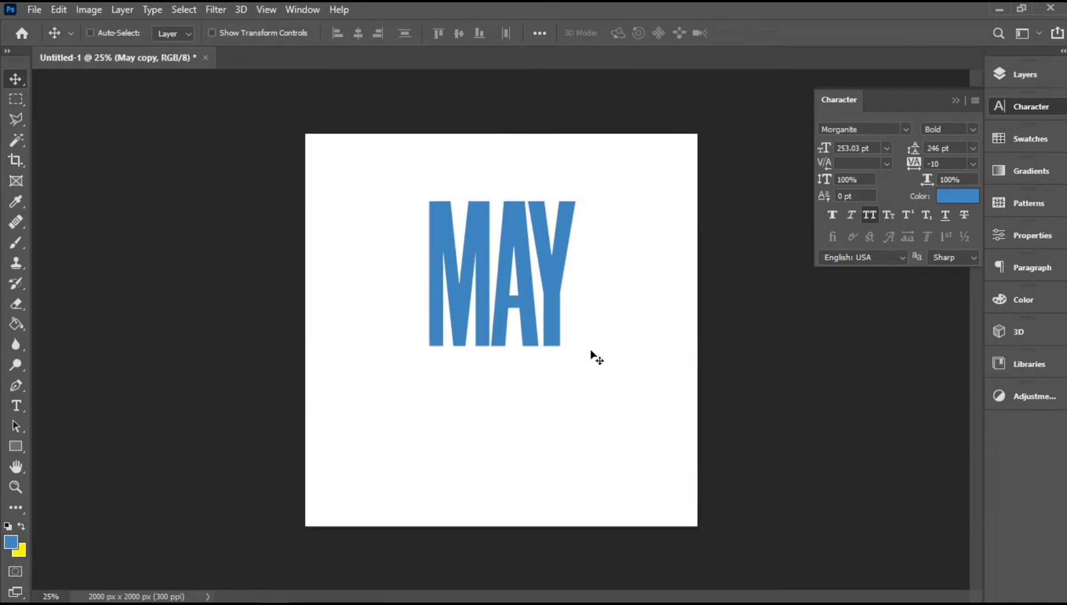
{"action": "left_click_drag", "start_coordinate": [527, 297], "coordinate": [523, 435]}
{"action": "key", "text": "t"}
{"action": "double_click", "coordinate": [523, 431]}
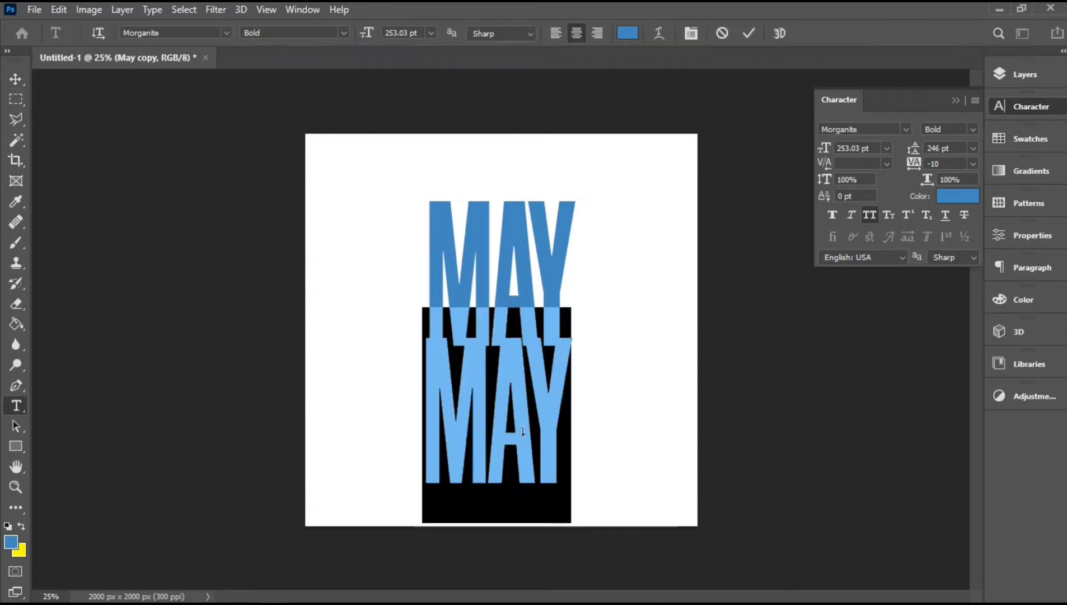
{"action": "left_click", "coordinate": [523, 431]}
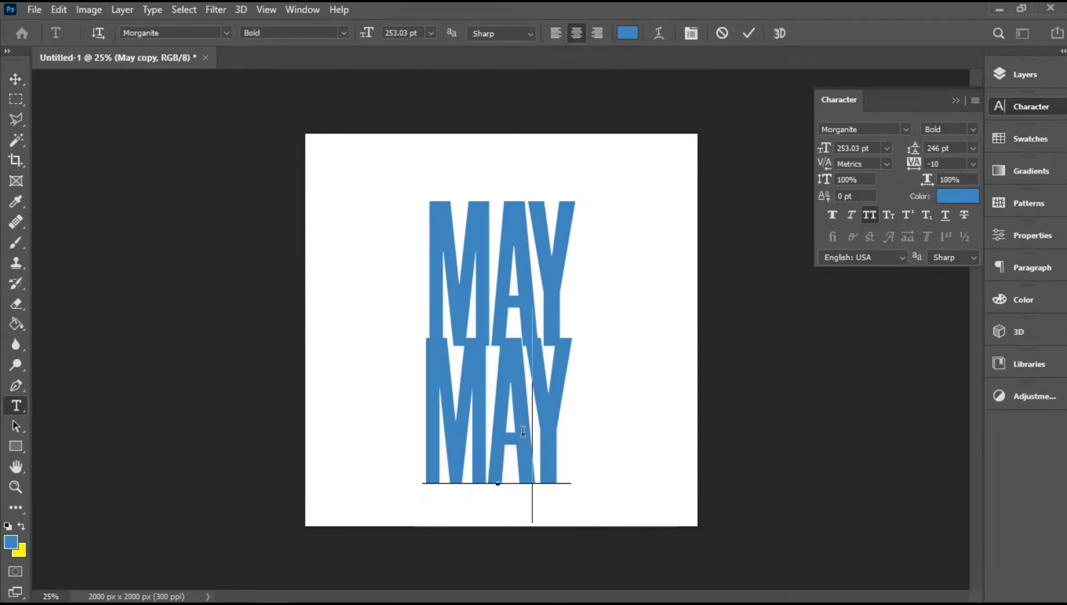
{"action": "key", "text": "ctrl+a"}
{"action": "type", "text": "WEL"}
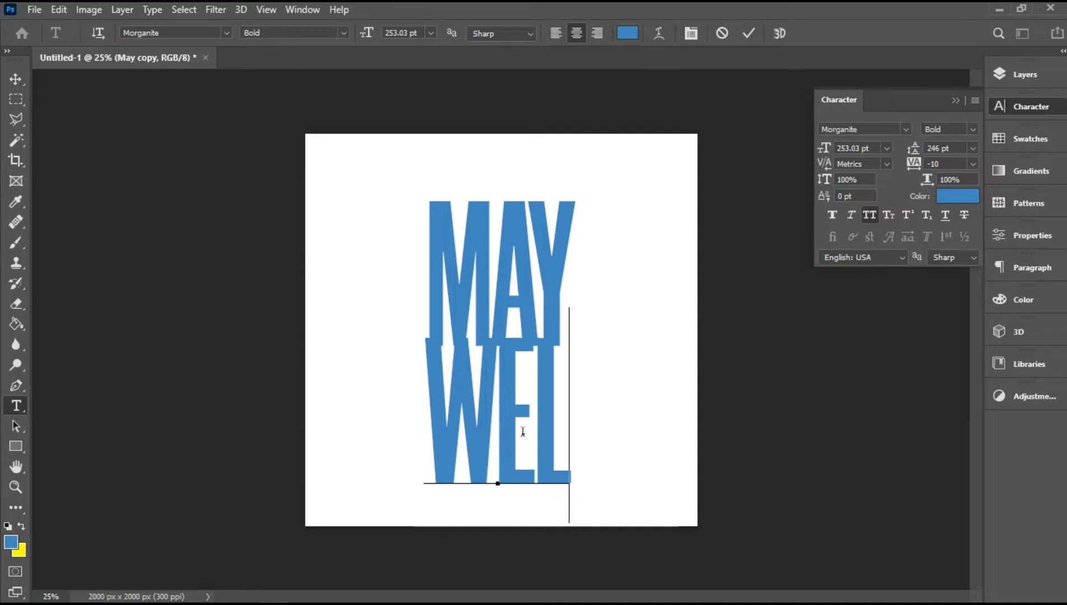
{"action": "type", "text": "COME"}
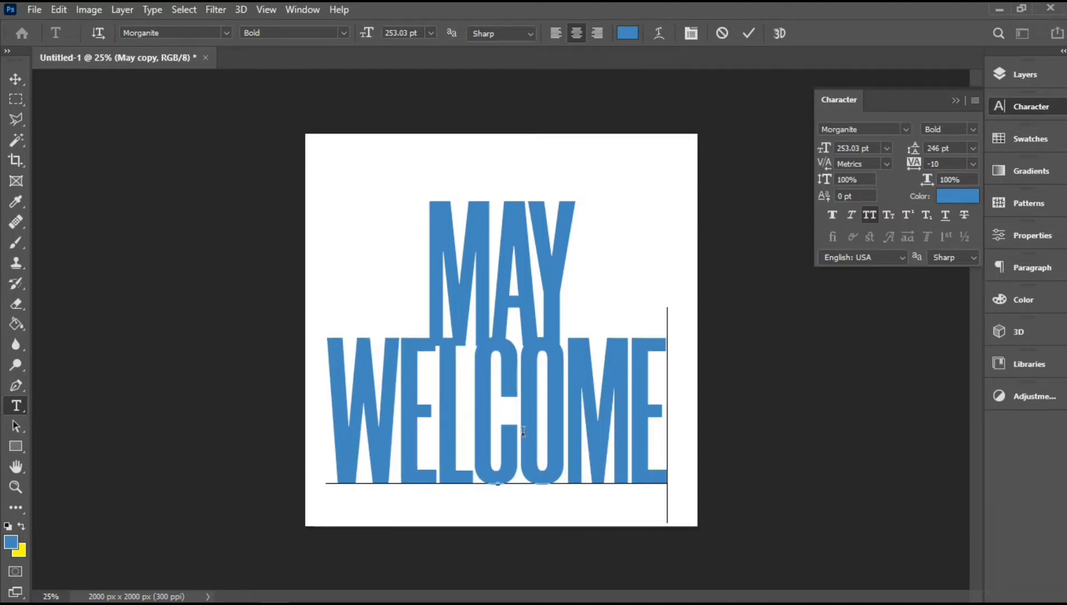
{"action": "type", "text": " TO"}
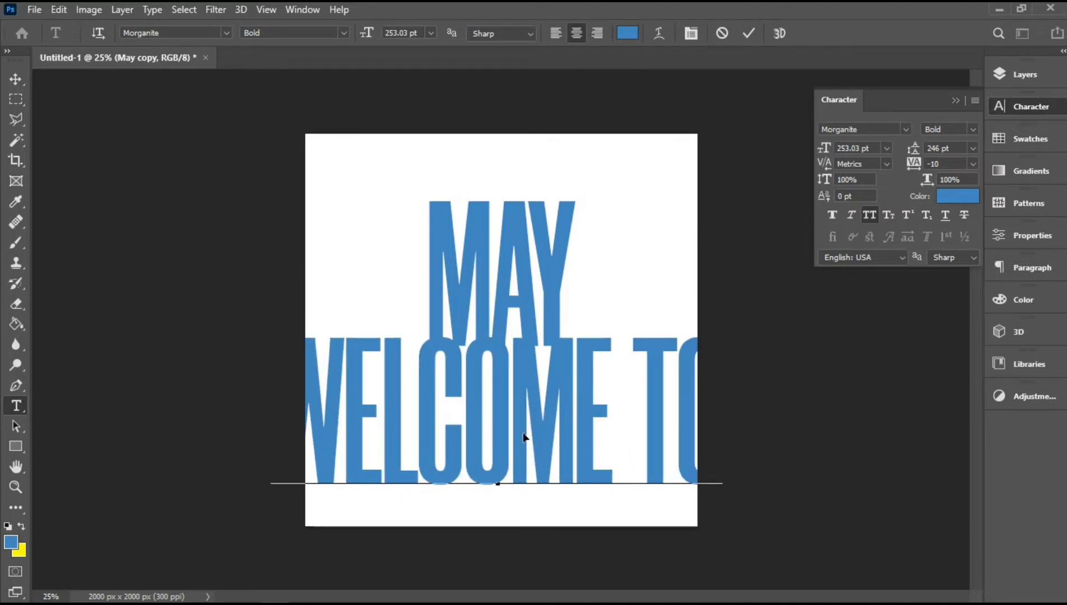
- Set the "welcome to" text to 200 tracking and 72 pt size
{"action": "key", "text": "ctrl+a"}
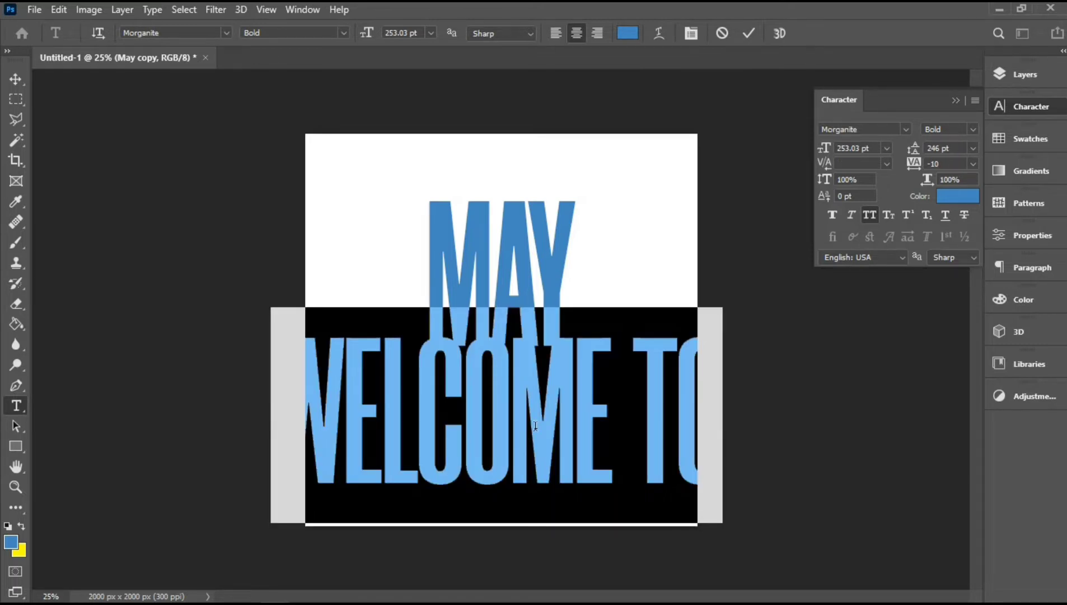
{"action": "left_click", "coordinate": [975, 164]}
{"action": "left_click", "coordinate": [961, 347]}
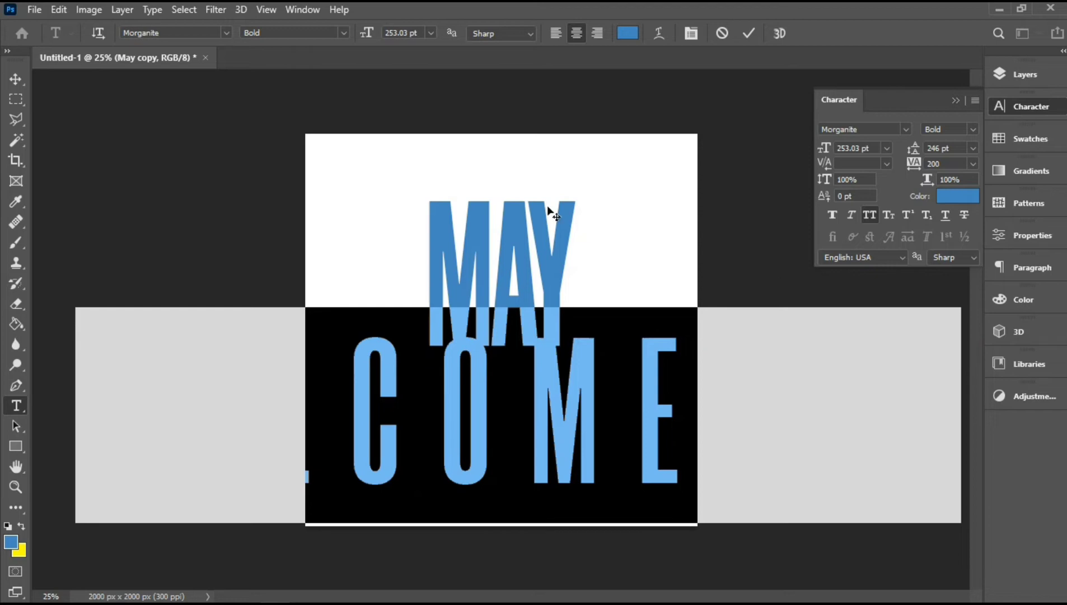
{"action": "left_click", "coordinate": [429, 36]}
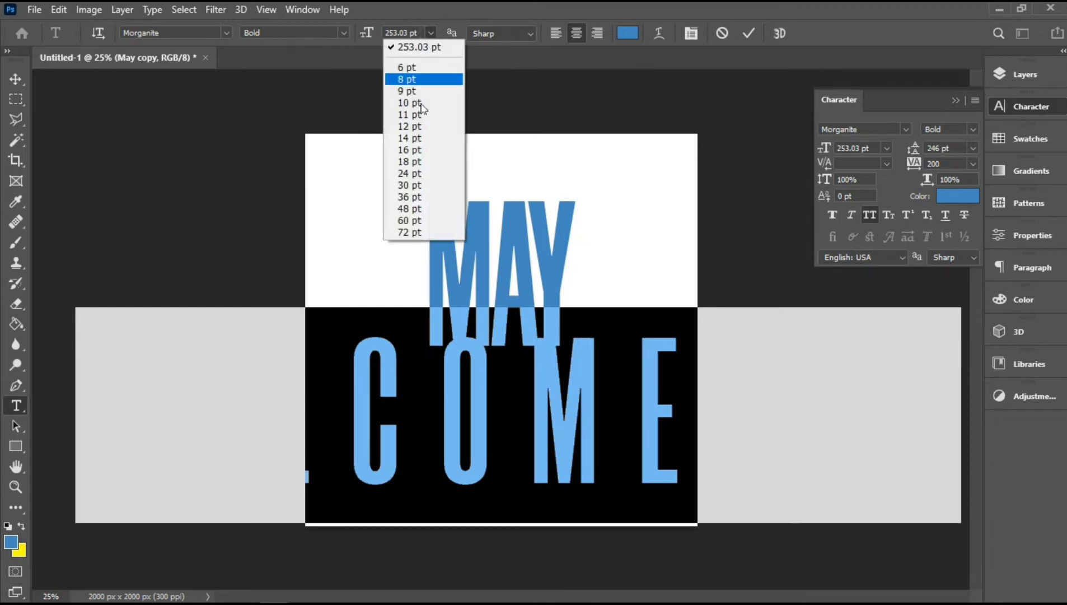
{"action": "left_click", "coordinate": [414, 232]}
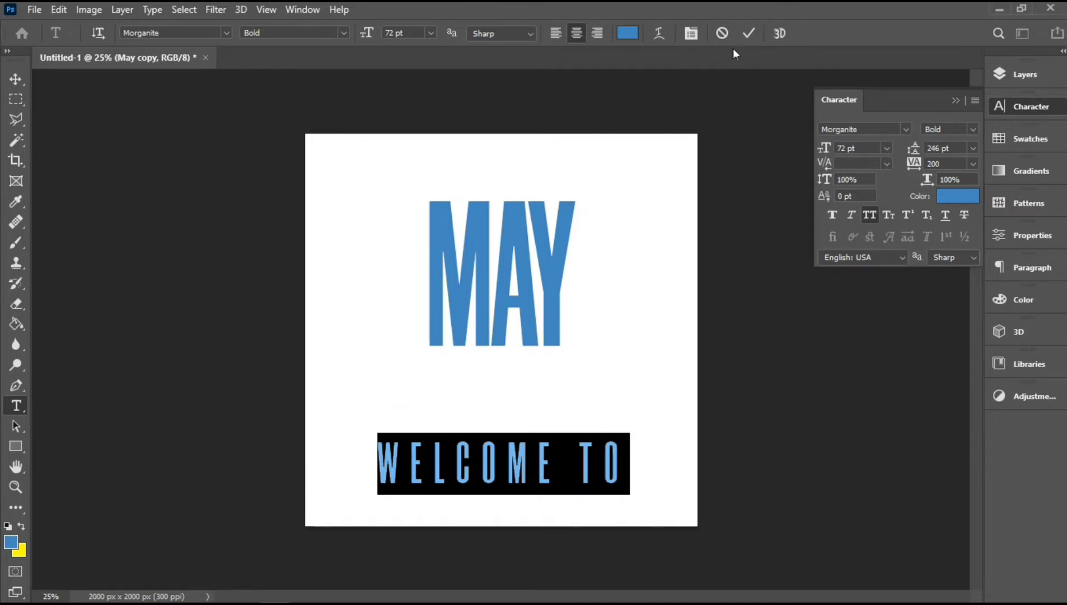
{"action": "left_click", "coordinate": [748, 35]}
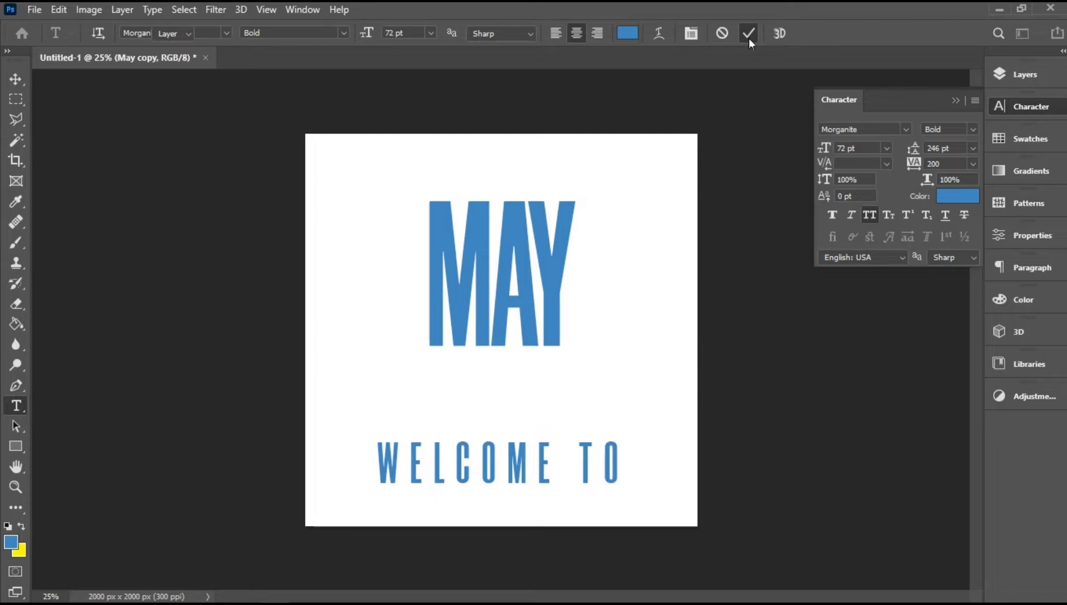
- Scale the "welcome to" text to about 43% and place it just above MAY with a small gap
{"action": "key", "text": "v"}
{"action": "key", "text": "ctrl+t"}
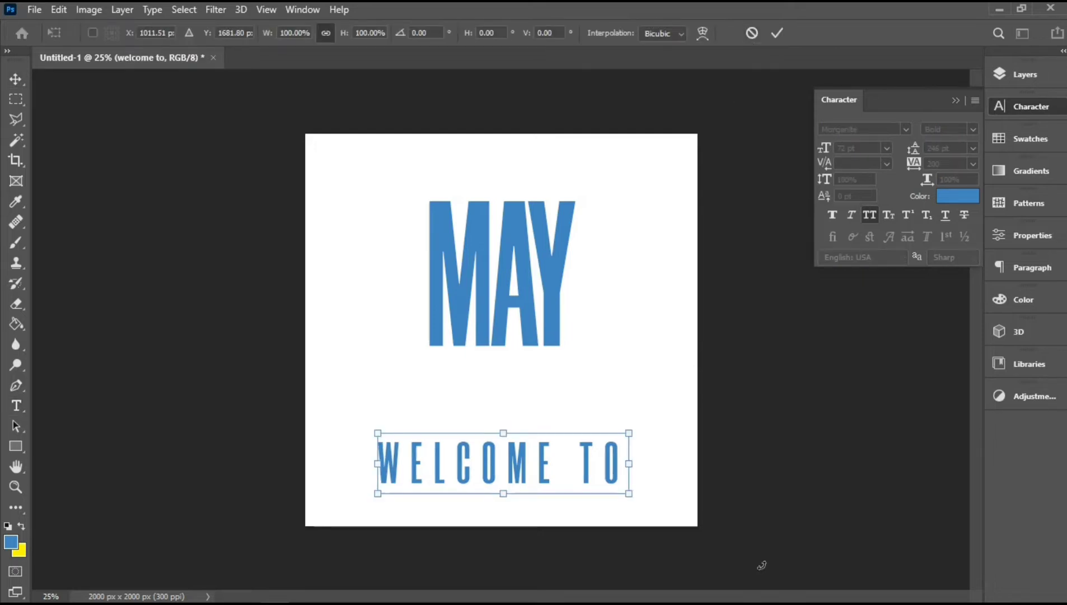
{"action": "left_click_drag", "start_coordinate": [629, 494], "coordinate": [533, 190]}
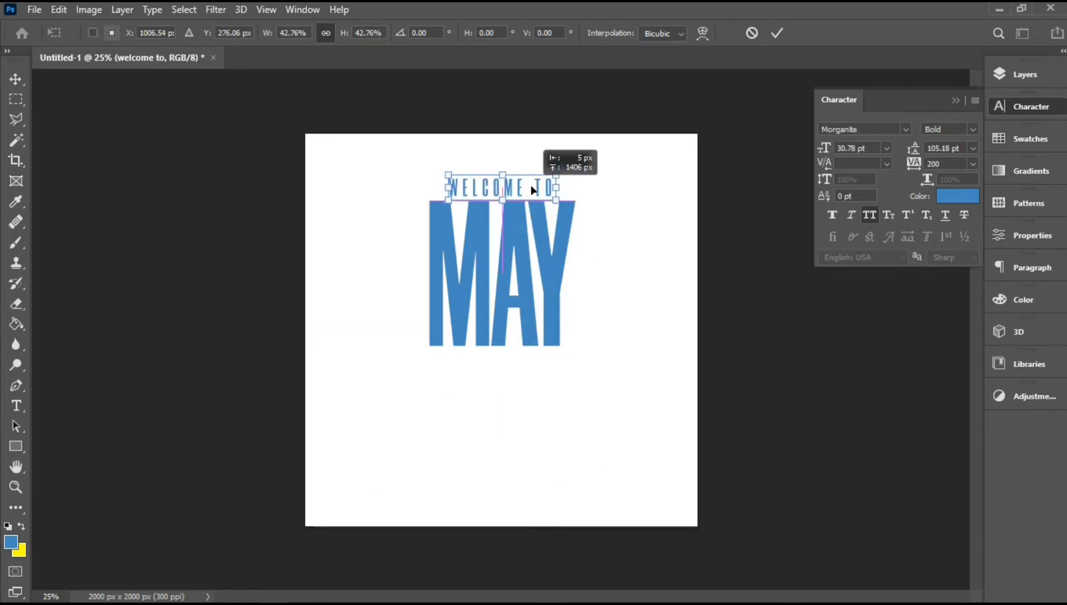
{"action": "key", "text": "Up"}
{"action": "key", "text": "Up"}
{"action": "key", "text": "Up"}
{"action": "key", "text": "Up"}
{"action": "key", "text": "Up"}
{"action": "key", "text": "Up"}
{"action": "key", "text": "Up"}
{"action": "key", "text": "Up"}
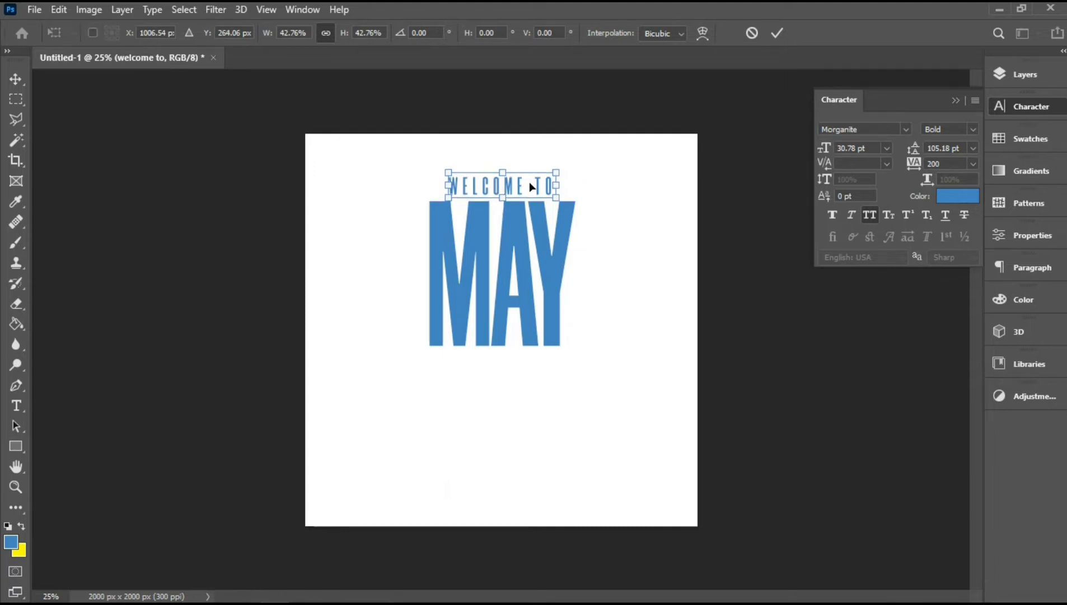
{"action": "key", "text": "Return"}
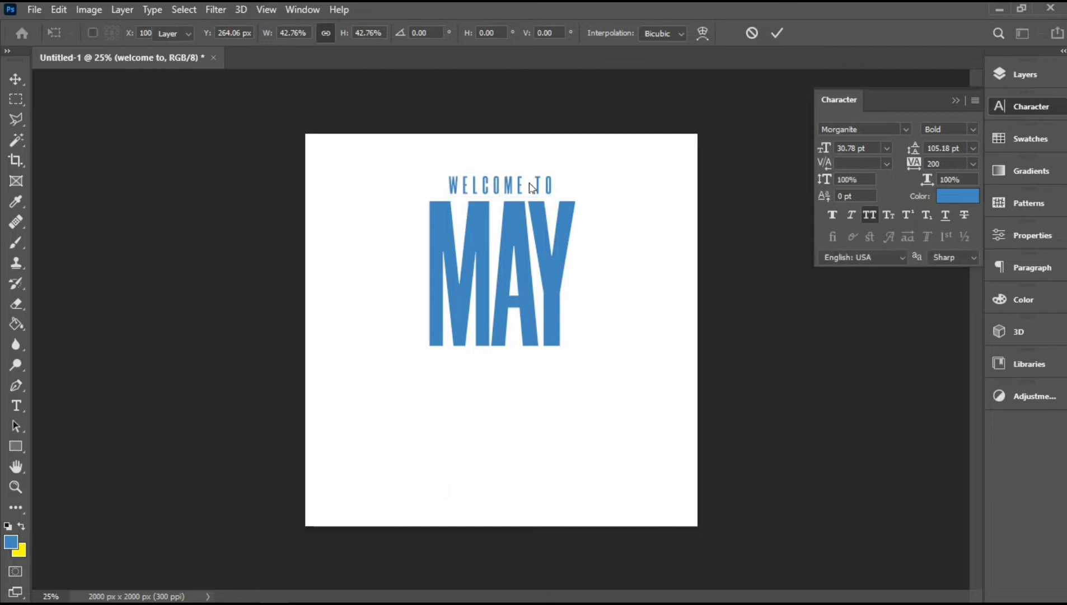
- Centre the "welcome to" text horizontally on the canvas and nudge it slightly down toward MAY
{"action": "key", "text": "ctrl"}
{"action": "key", "text": "ctrl+a"}
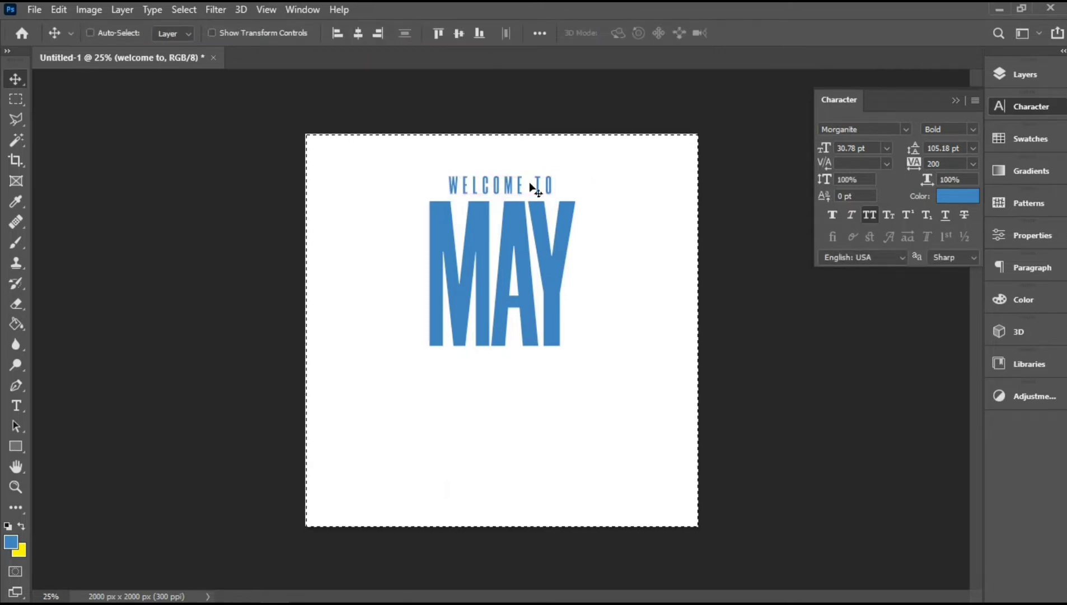
{"action": "left_click", "coordinate": [359, 37]}
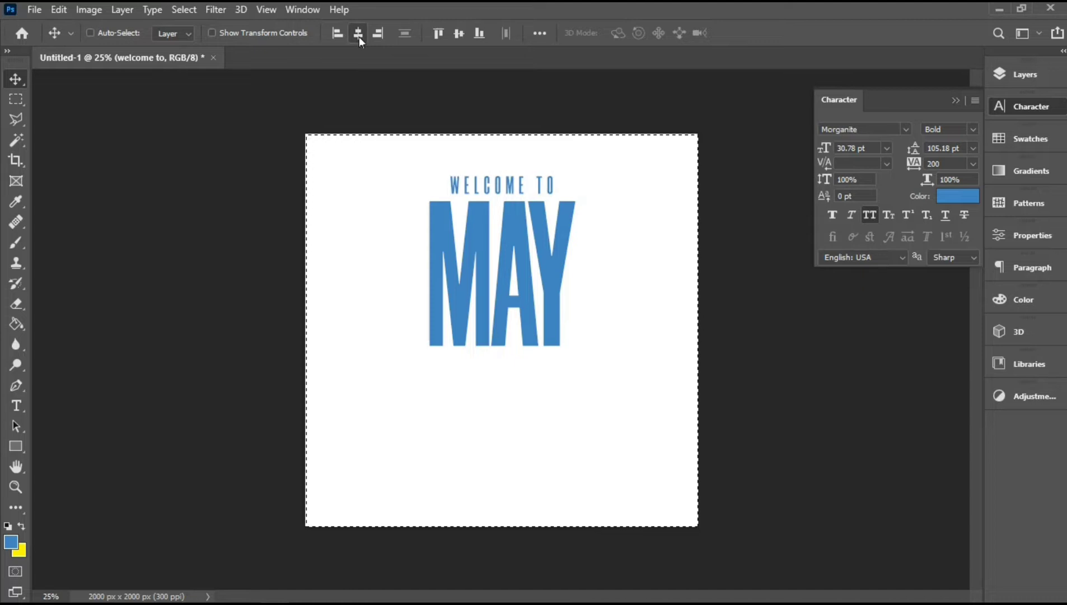
{"action": "key", "text": "ctrl"}
{"action": "key", "text": "ctrl+d"}
{"action": "key", "text": "shift+Down"}
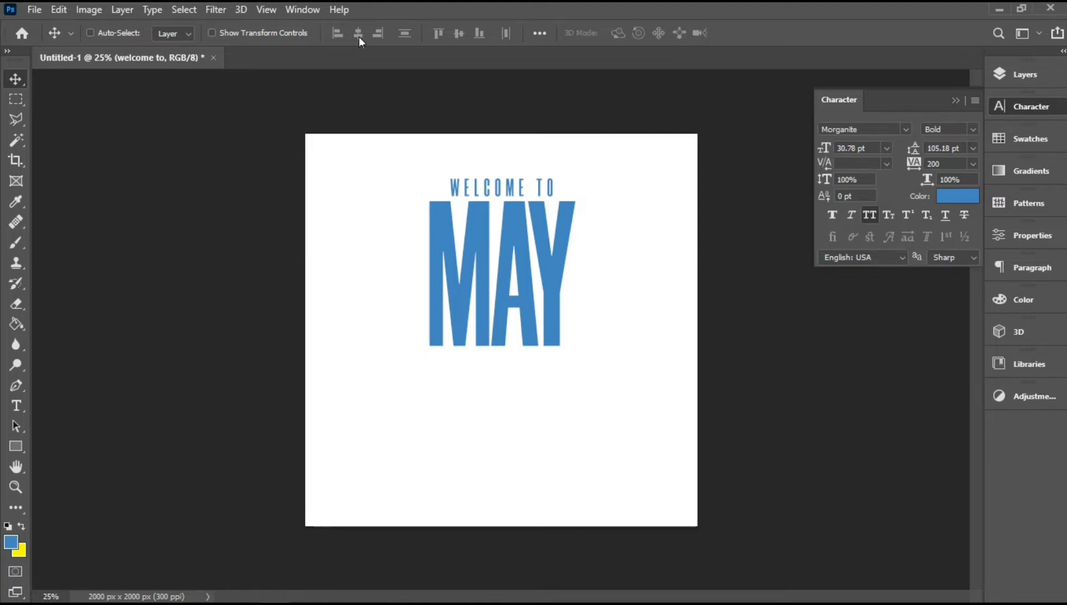
- Scale the "welcome to" and May text layers together to about 93% around their centre
{"action": "left_click", "coordinate": [1040, 81]}
{"action": "key", "text": "ctrl"}
{"action": "left_click", "coordinate": [880, 204], "text": "ctrl"}
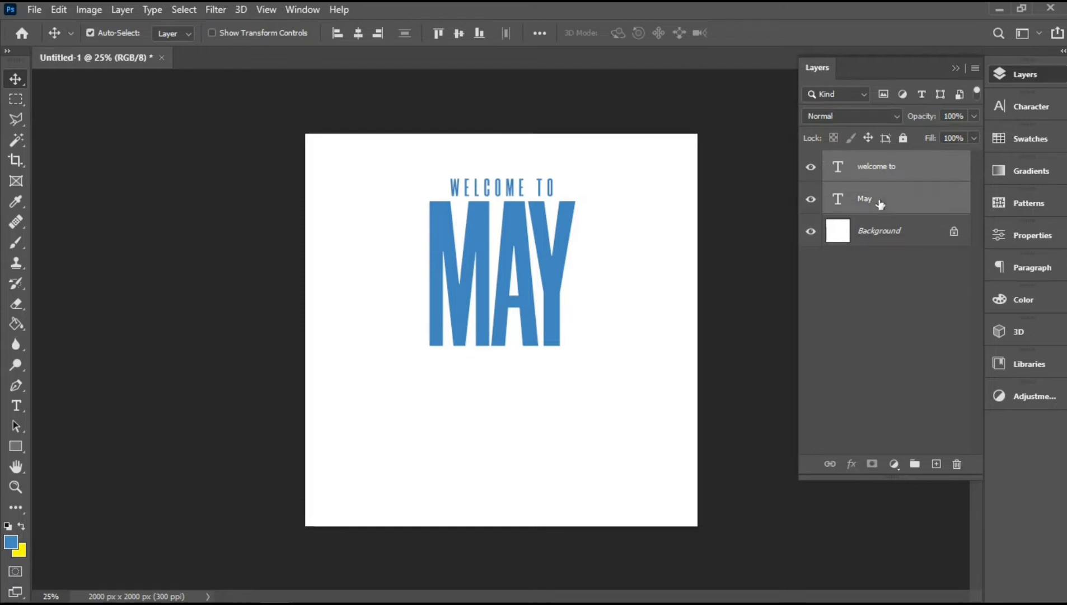
{"action": "key", "text": "ctrl+t"}
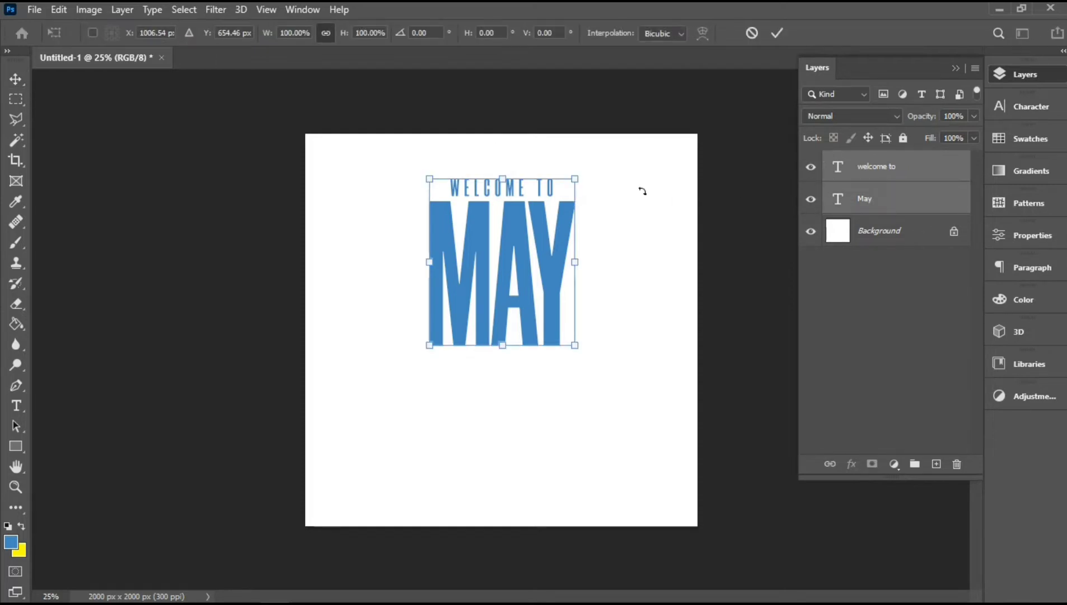
{"action": "left_click_drag", "start_coordinate": [576, 178], "coordinate": [570, 183]}
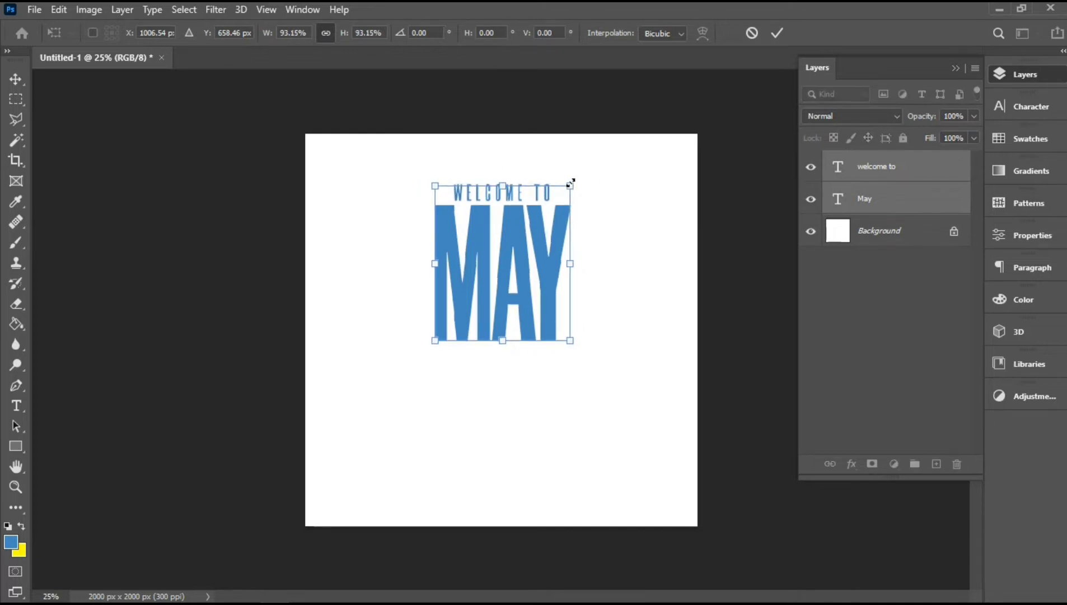
{"action": "key", "text": "Return"}
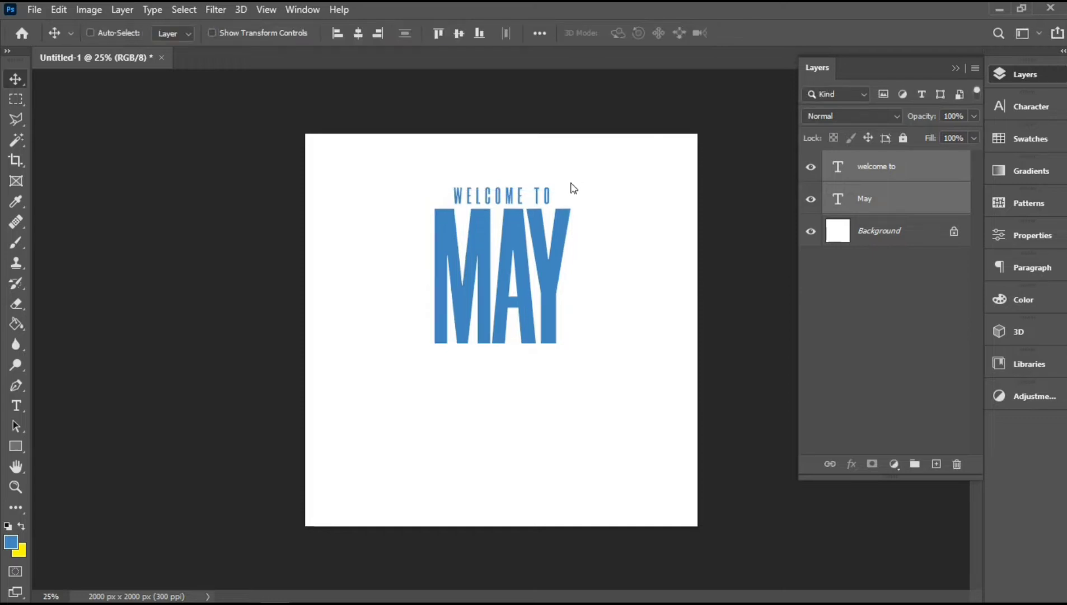
- Add 24 pt text below MAY on three lines: "Happy New Month", "From us at" and "Fortune Travels and Tours"
{"action": "left_click", "coordinate": [16, 406]}
{"action": "left_click", "coordinate": [462, 436]}
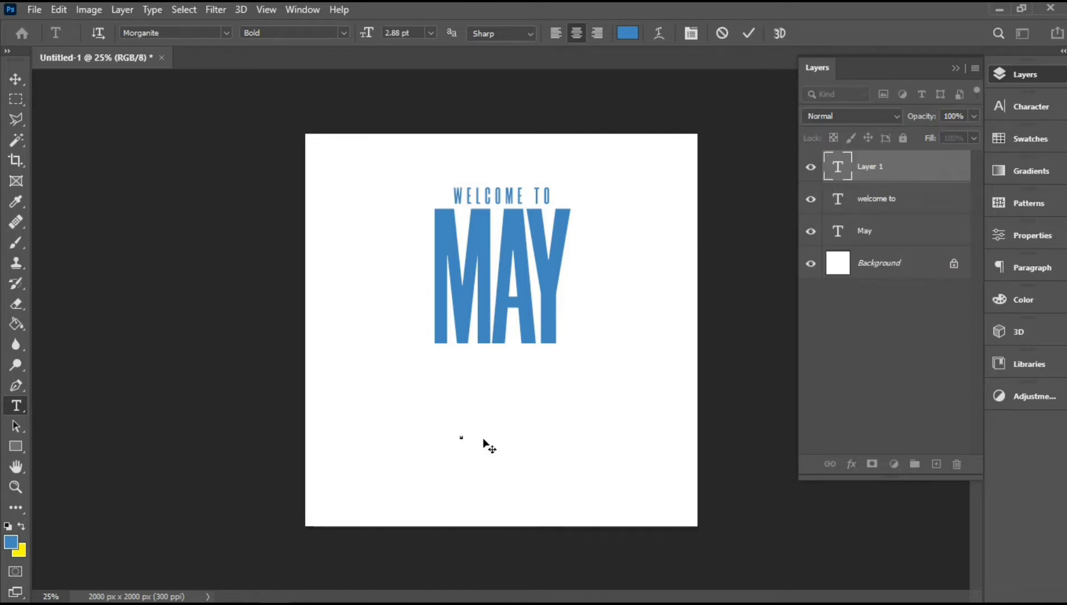
{"action": "left_click", "coordinate": [430, 33]}
{"action": "left_click", "coordinate": [432, 171]}
{"action": "key", "text": "Right"}
{"action": "type", "text": "Y NEW MONTH"}
{"action": "key", "text": "Return"}
{"action": "type", "text": "FROM US AT"}
{"action": "key", "text": "Return"}
{"action": "type", "text": "OUR COMPANY"}
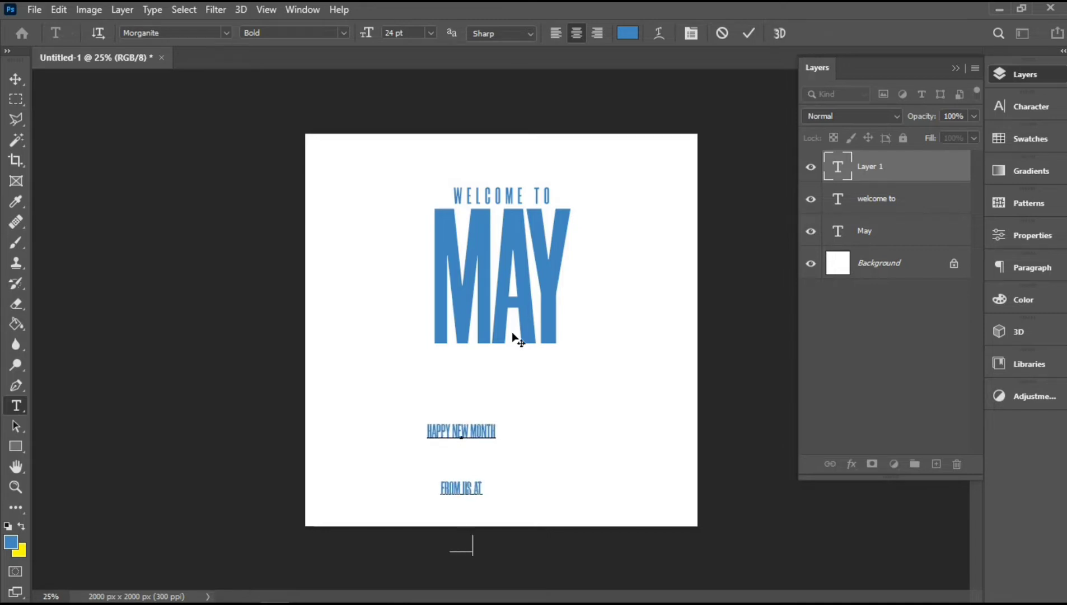
{"action": "type", "text": " LTD"}
- Set the whole three-line greeting to 36 pt leading and turn off its All Caps style
{"action": "key", "text": "ctrl+a"}
{"action": "left_click", "coordinate": [1005, 109]}
{"action": "left_click", "coordinate": [973, 148]}
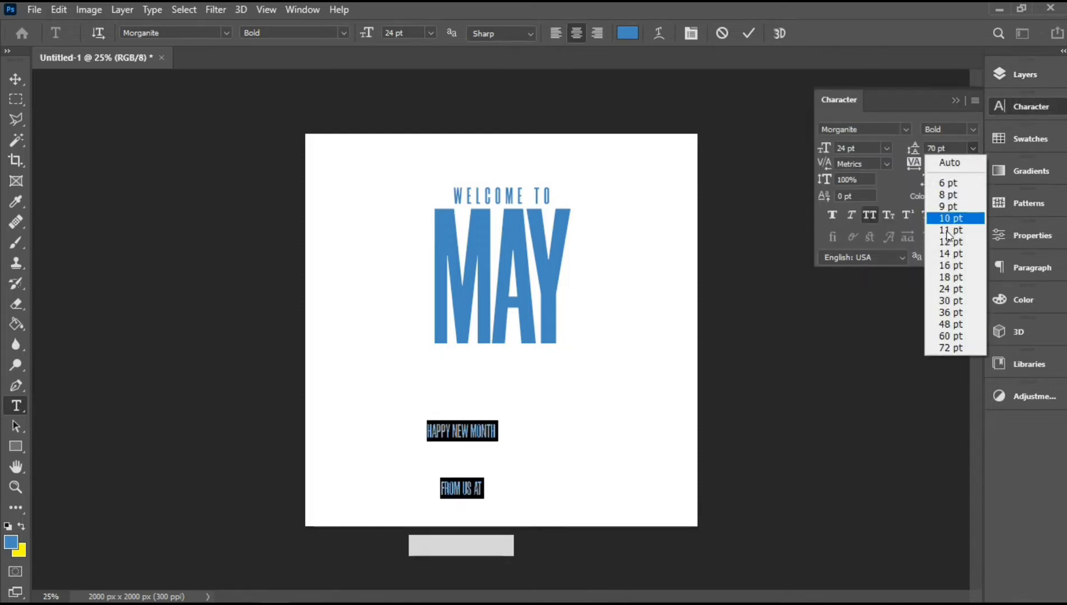
{"action": "left_click", "coordinate": [952, 313]}
{"action": "left_click", "coordinate": [869, 214]}
- Change the font of the three-line greeting to Raleway Medium
{"action": "left_click", "coordinate": [850, 129]}
{"action": "type", "text": "raite"}
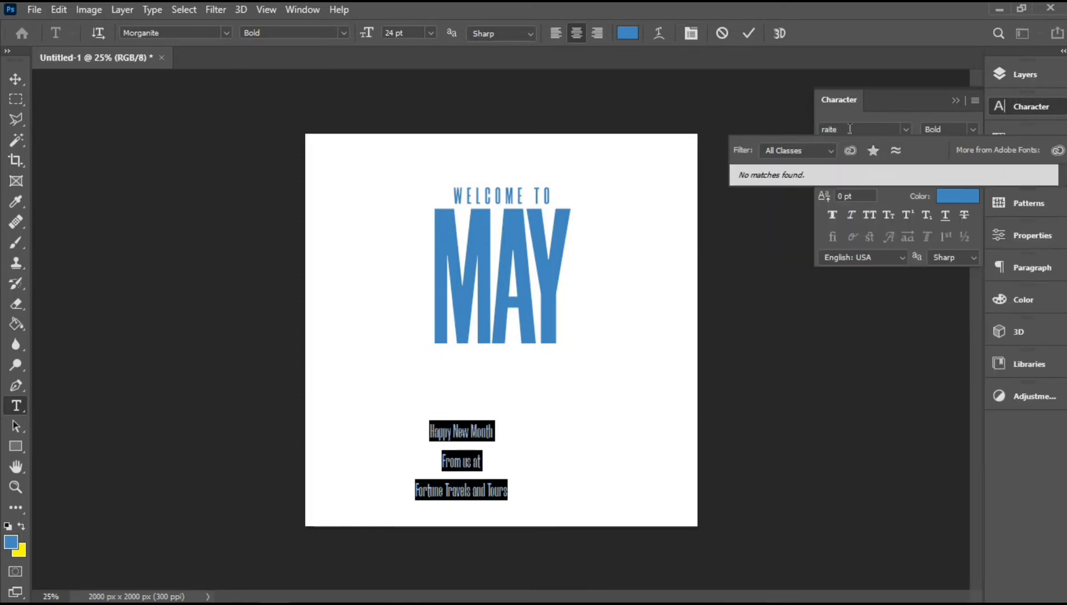
{"action": "key", "text": "BackSpace"}
{"action": "key", "text": "BackSpace"}
{"action": "key", "text": "BackSpace"}
{"action": "type", "text": "leway"}
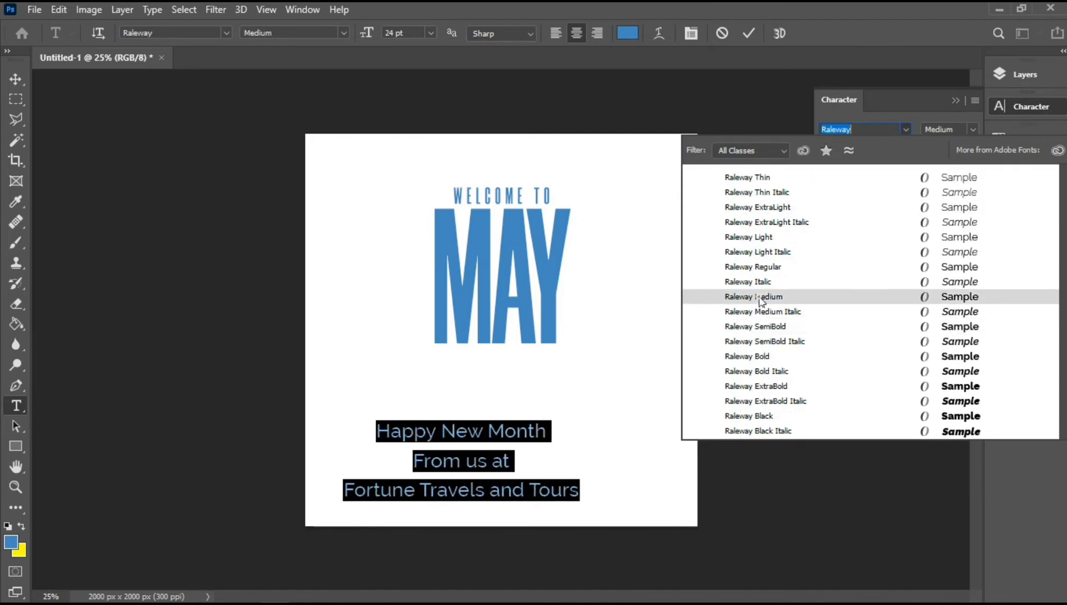
{"action": "left_click", "coordinate": [761, 297]}
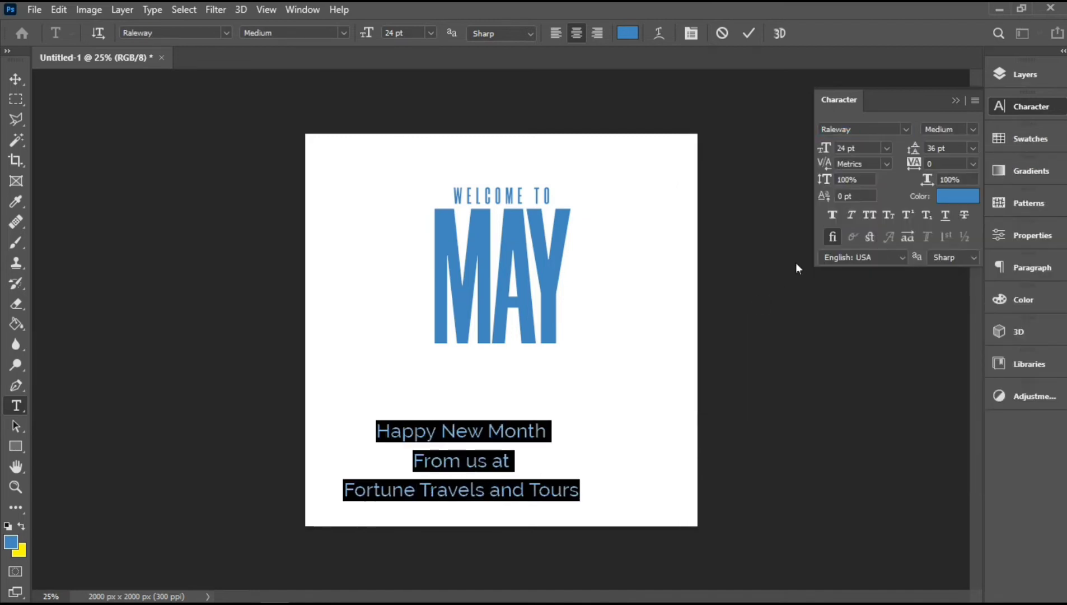
- Tighten the greeting text to -70 tracking and 24 pt leading
{"action": "left_click", "coordinate": [946, 164]}
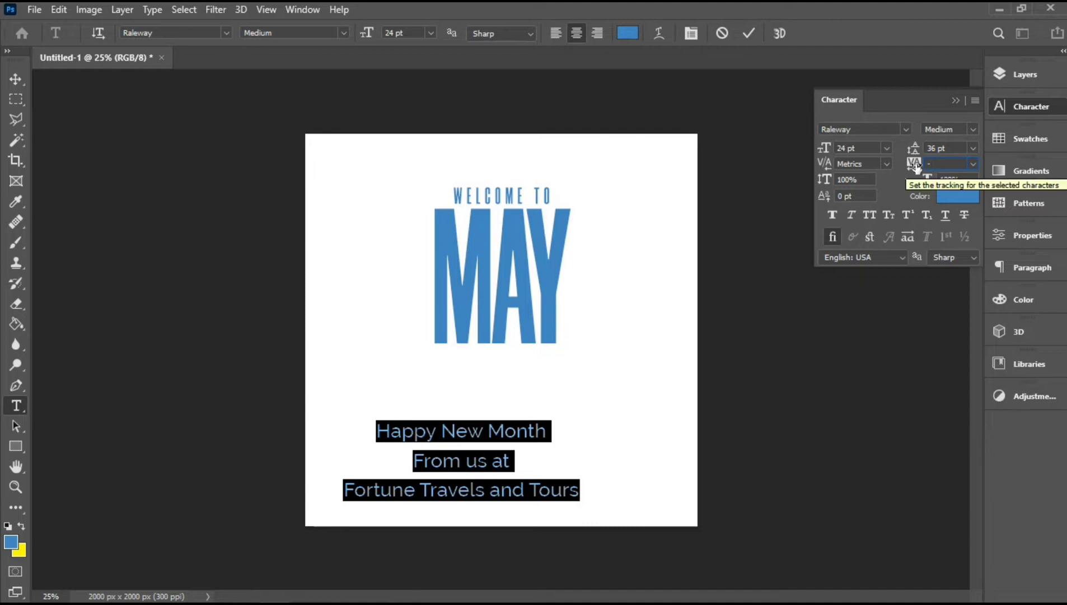
{"action": "key", "text": "Return"}
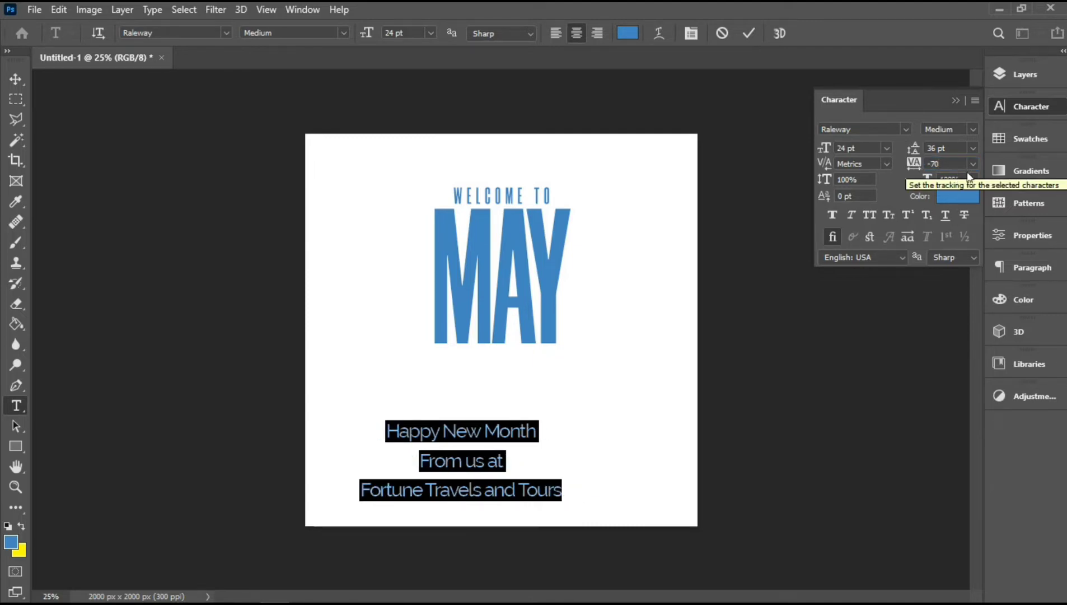
{"action": "left_click", "coordinate": [975, 148]}
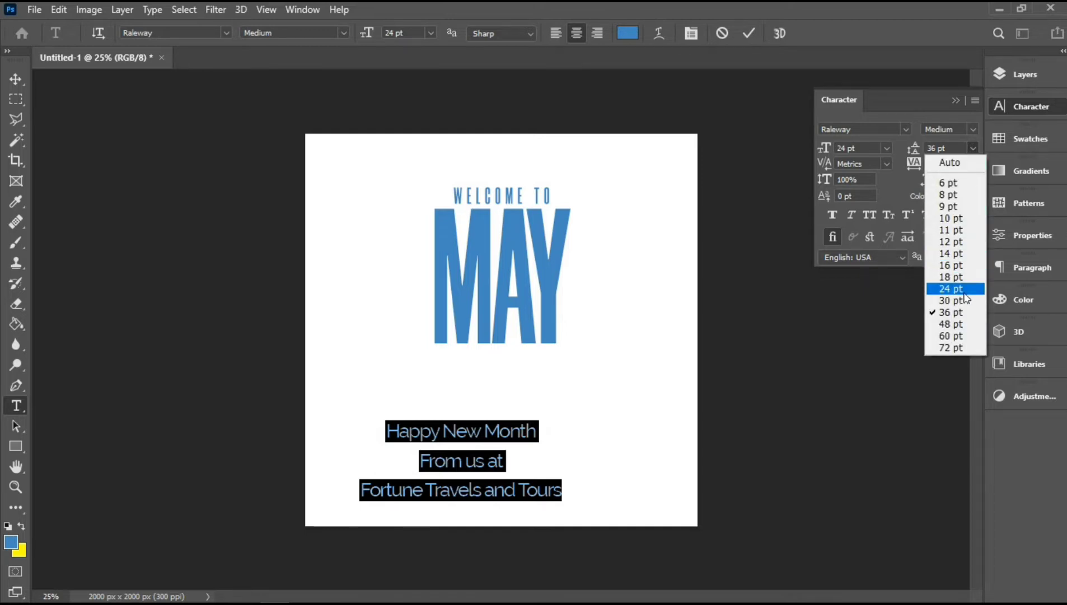
{"action": "left_click", "coordinate": [963, 292]}
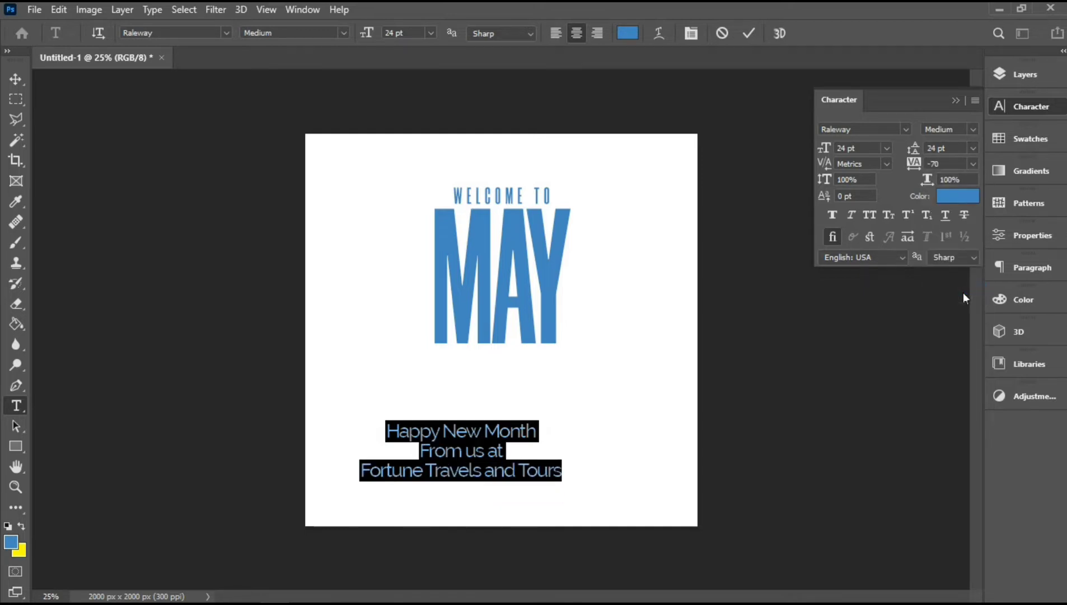
{"action": "left_click", "coordinate": [750, 34]}
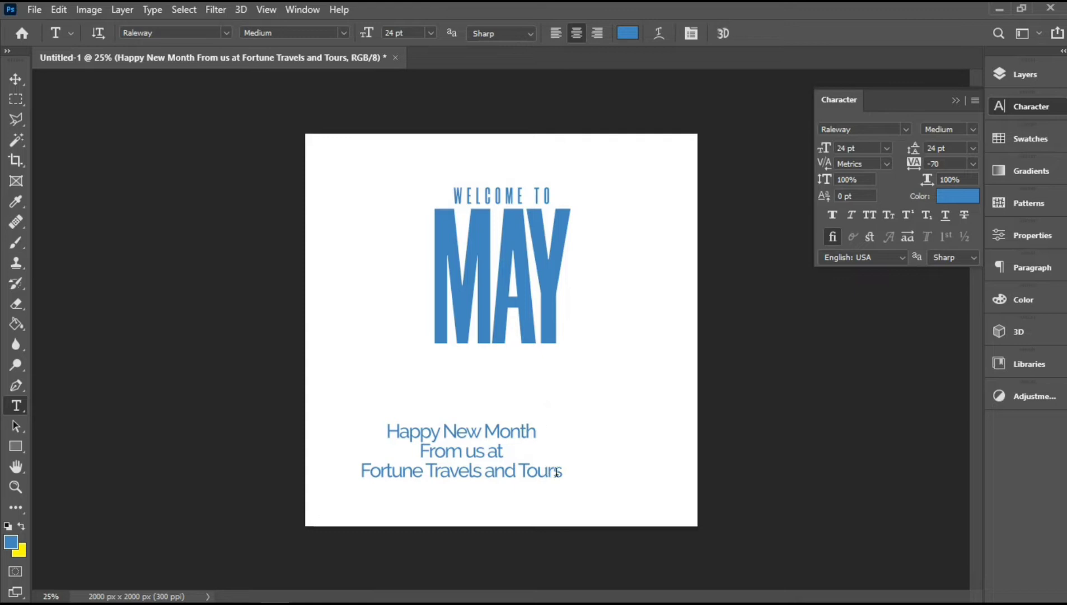
- Colour the "Fortune Travels and Tours" line black (000000)
{"action": "left_click_drag", "start_coordinate": [561, 472], "coordinate": [338, 459]}
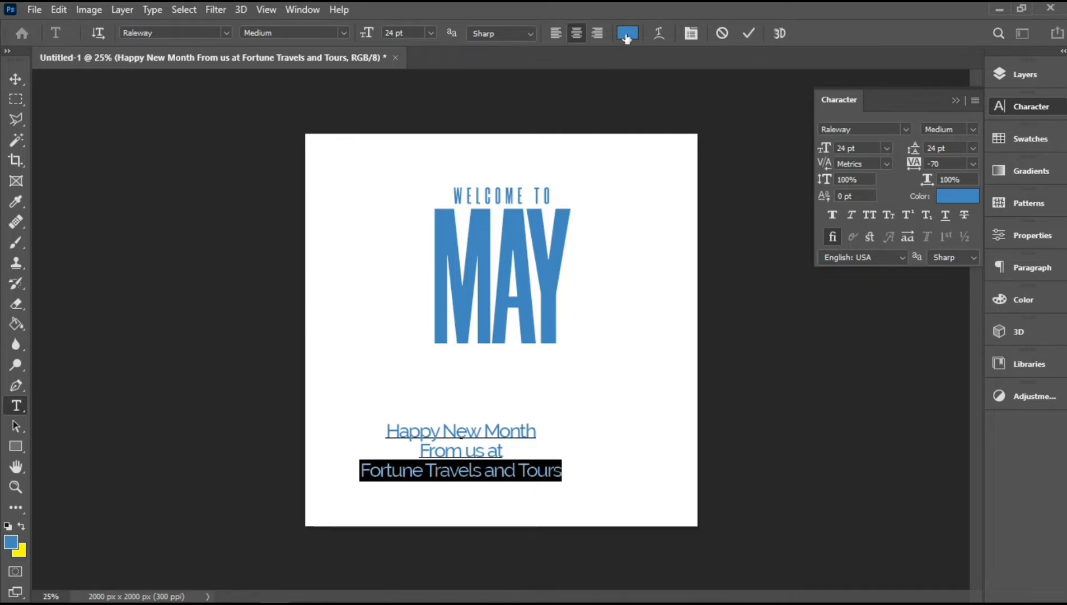
{"action": "left_click", "coordinate": [627, 35]}
{"action": "left_click", "coordinate": [580, 487]}
{"action": "left_click_drag", "start_coordinate": [683, 550], "coordinate": [684, 552]}
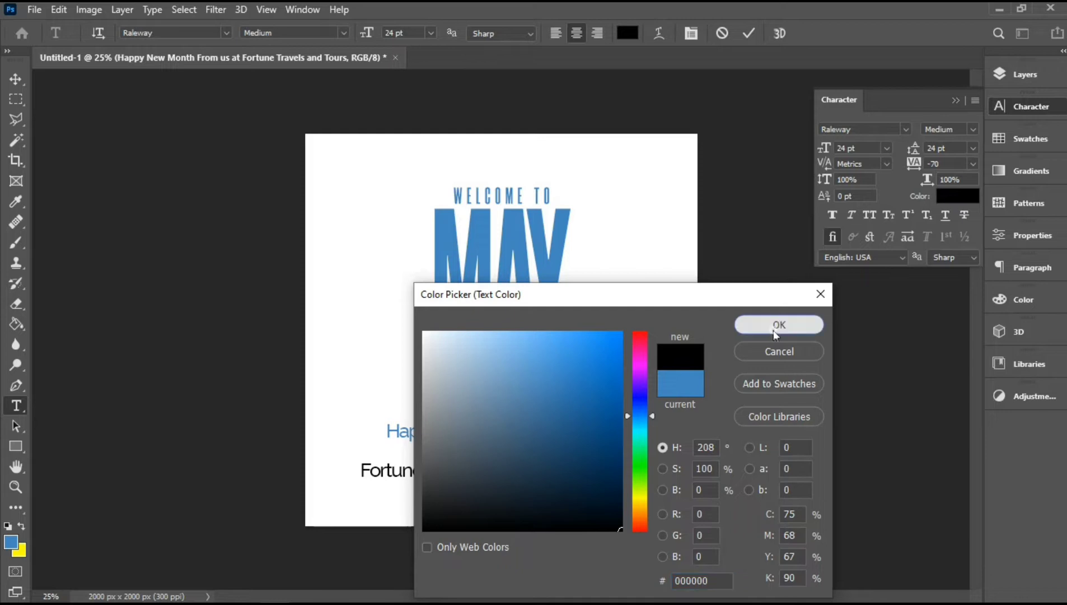
{"action": "left_click", "coordinate": [774, 330]}
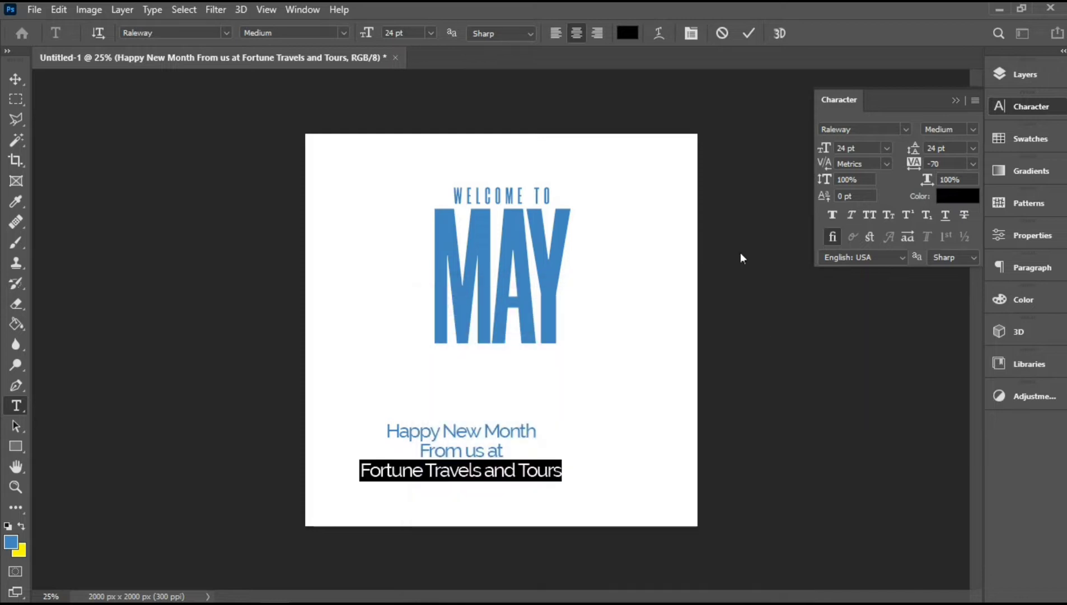
{"action": "left_click", "coordinate": [748, 33]}
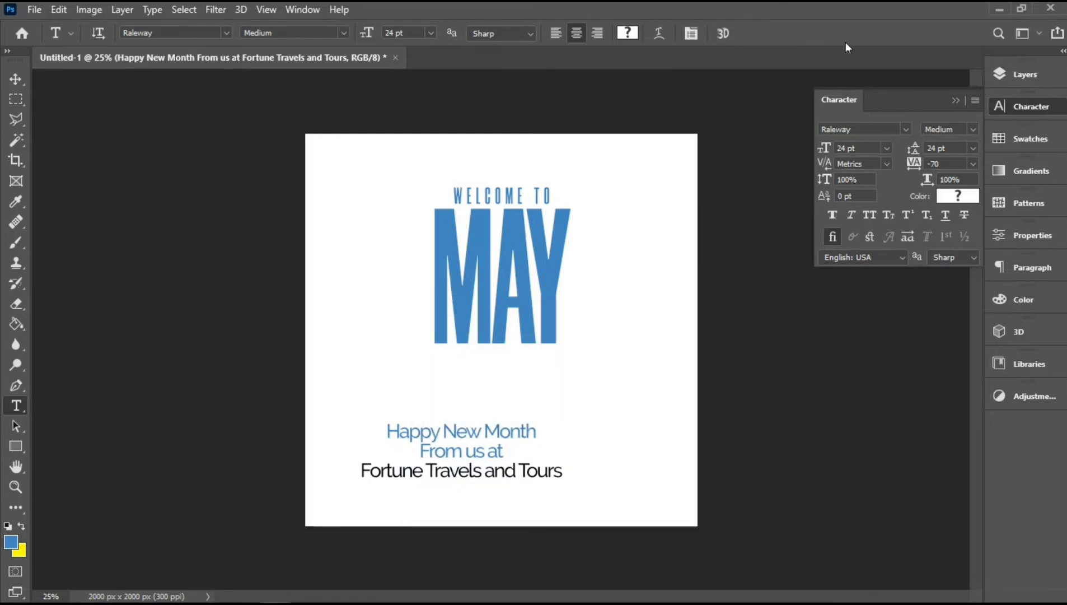
- Group the "welcome to" and May text layers
{"action": "left_click", "coordinate": [1004, 77]}
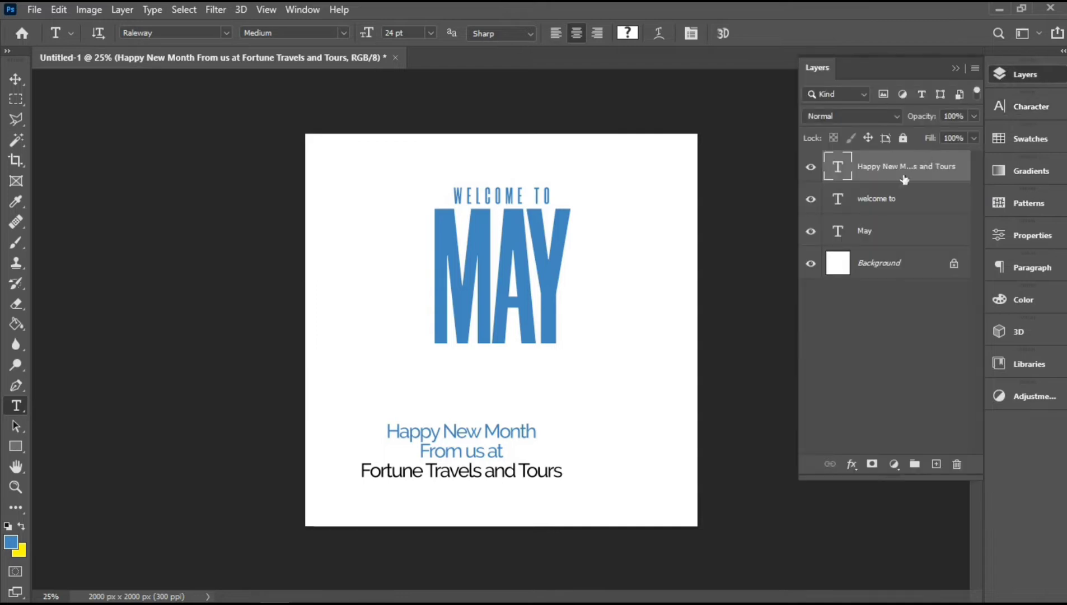
{"action": "left_click", "coordinate": [889, 210]}
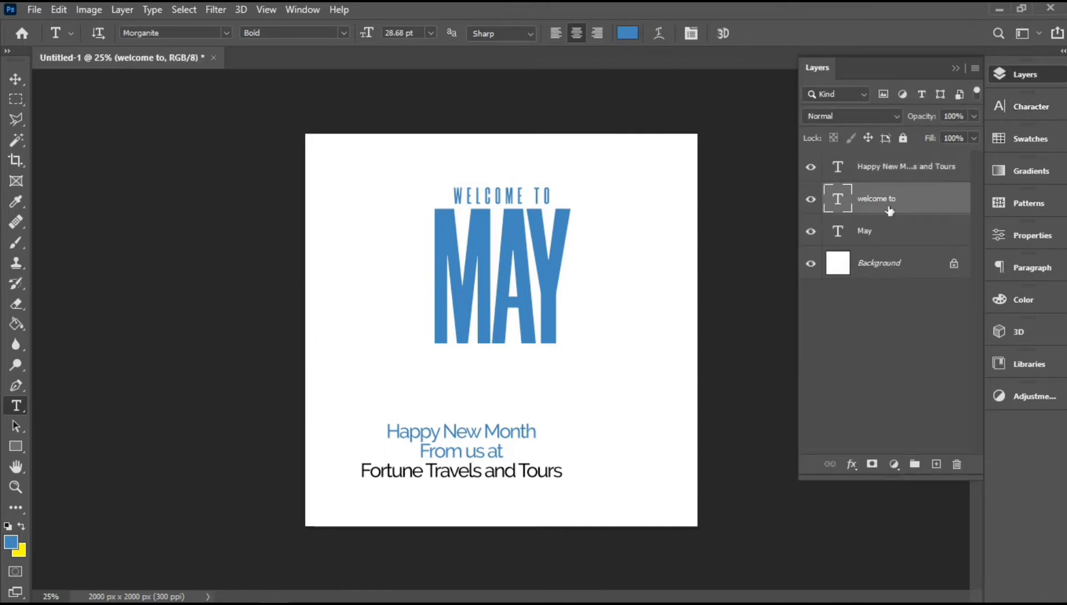
{"action": "left_click", "coordinate": [882, 233], "text": "shift"}
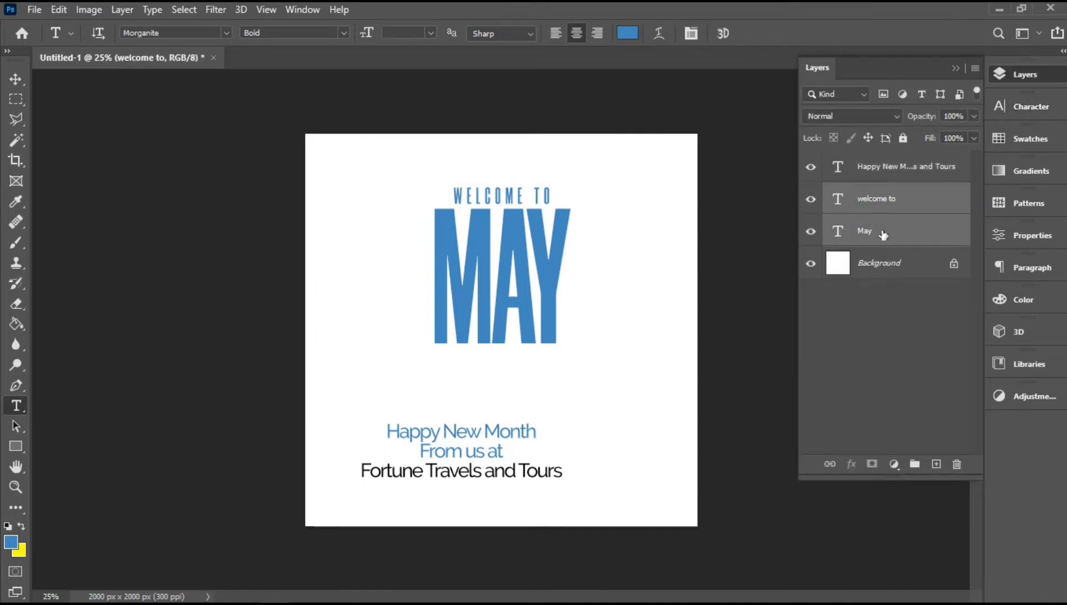
{"action": "key", "text": "ctrl+g"}
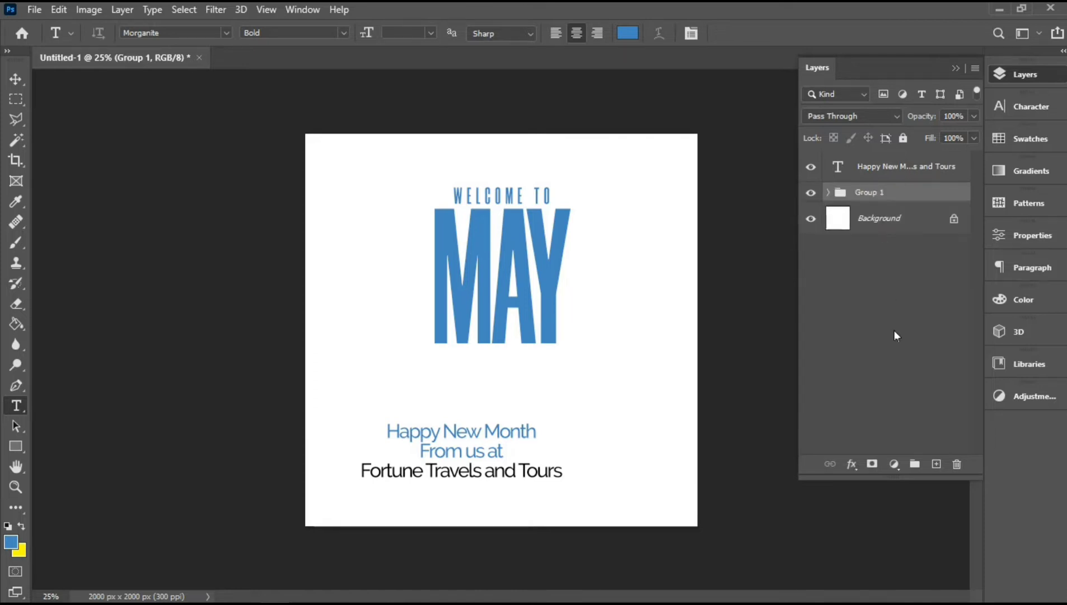
- Apply a linear light-to-dark blue gradient overlay to the "Welcome to May" group, with a -165° angle and 107% scale
{"action": "right_click", "coordinate": [886, 196]}
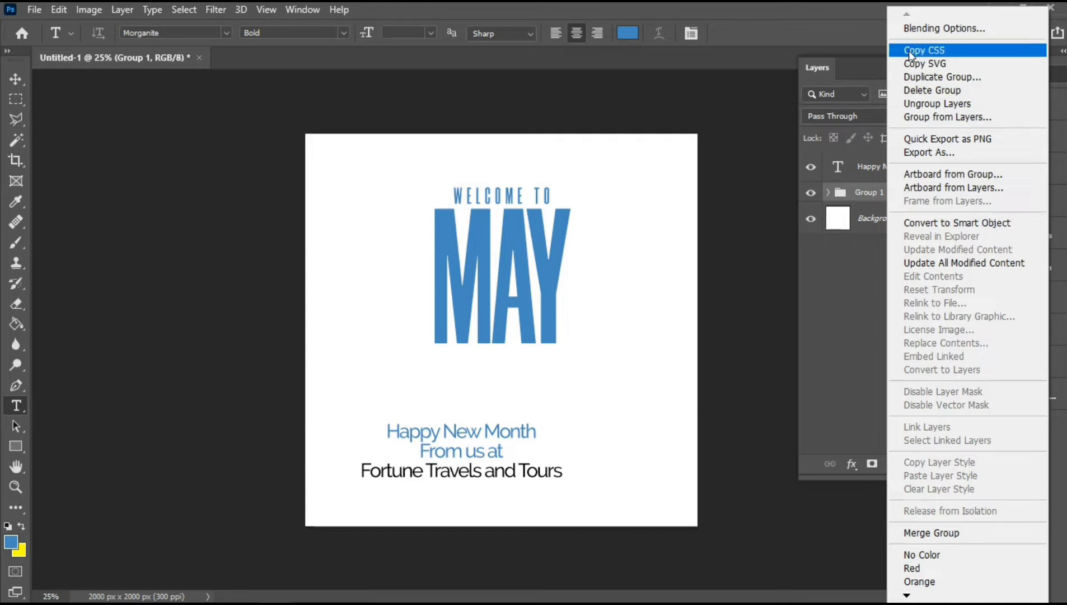
{"action": "left_click", "coordinate": [913, 30]}
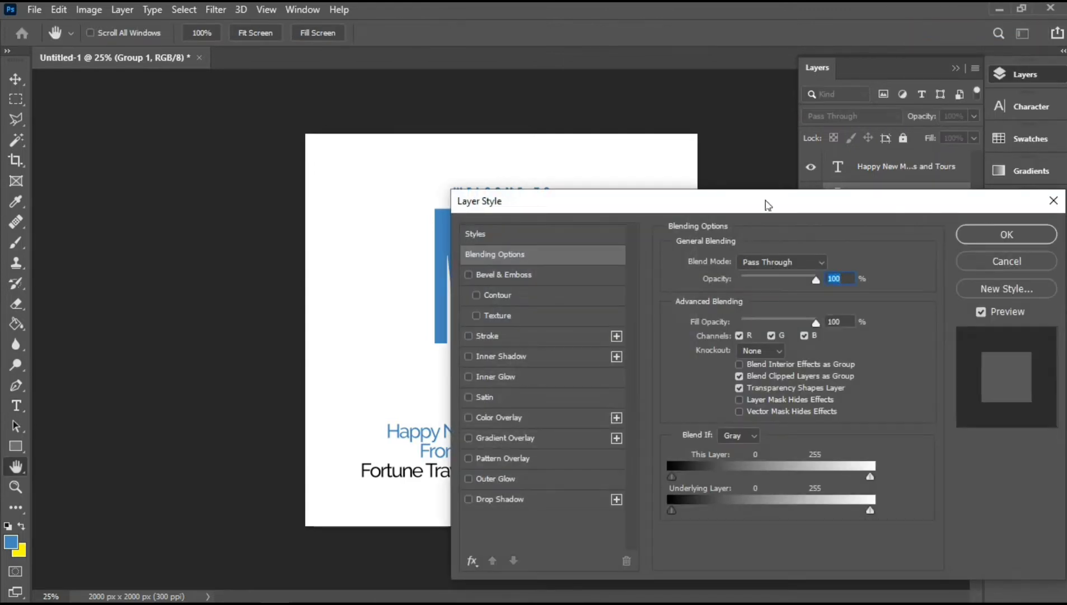
{"action": "left_click", "coordinate": [518, 437]}
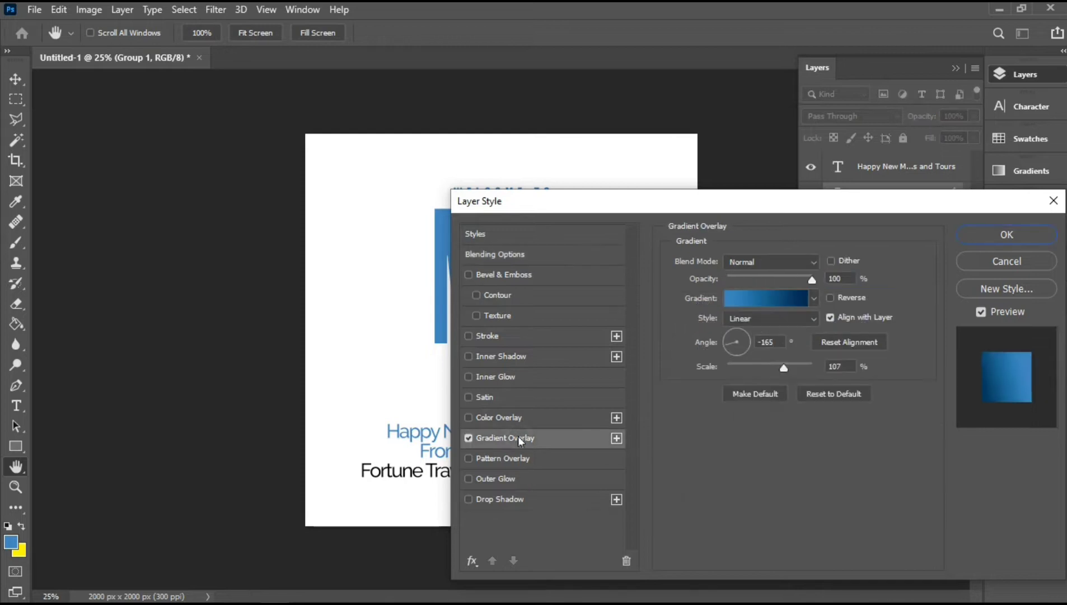
{"action": "left_click_drag", "start_coordinate": [530, 209], "coordinate": [695, 297]}
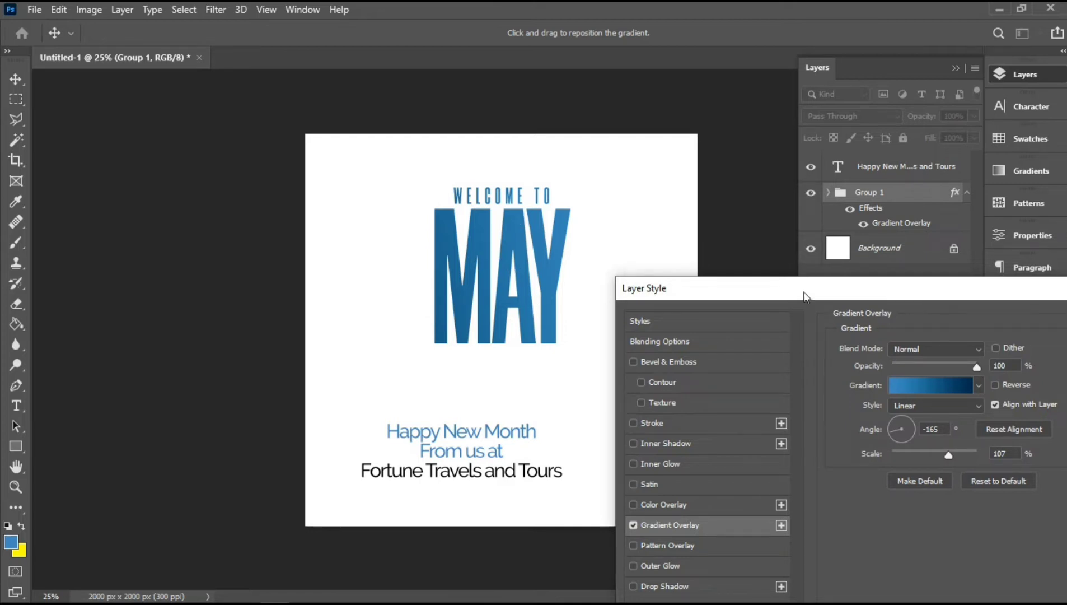
{"action": "left_click_drag", "start_coordinate": [805, 298], "coordinate": [600, 318]}
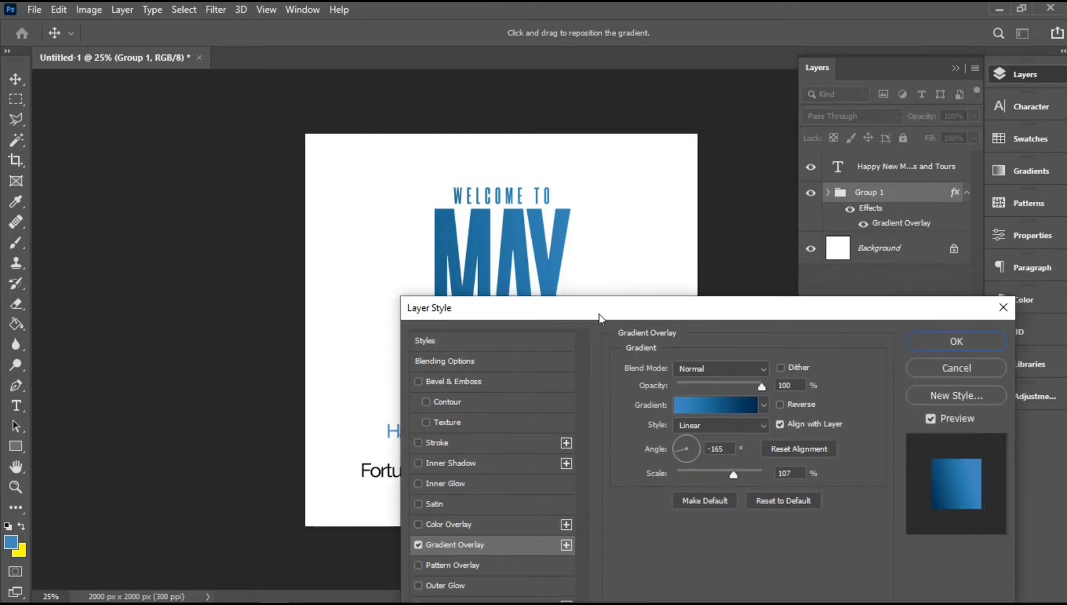
{"action": "left_click", "coordinate": [921, 336]}
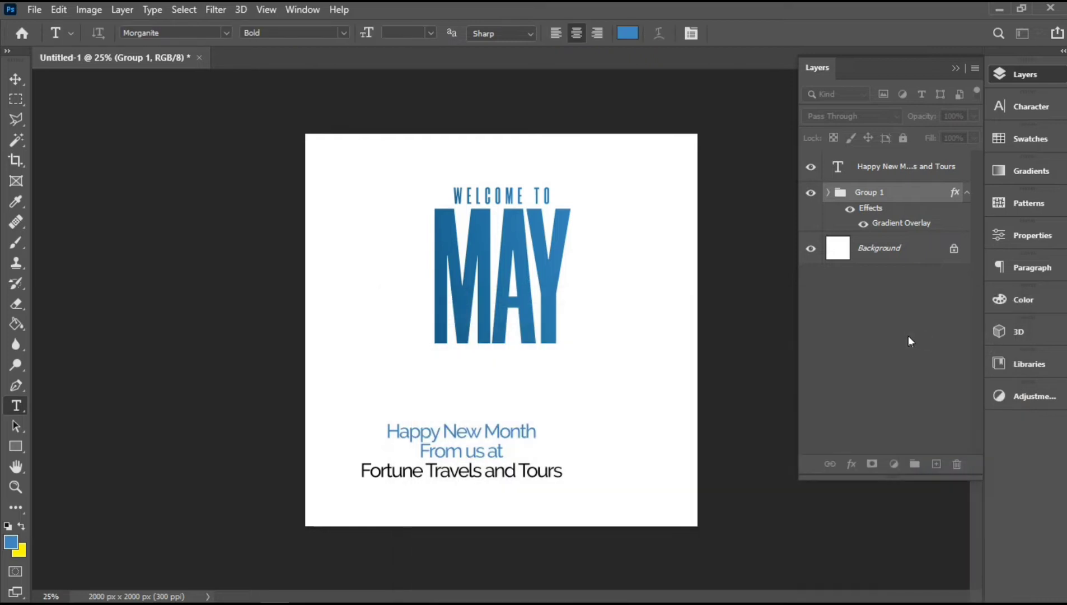
- Move the three-line greeting up closer to MAY and centre it horizontally on the canvas
{"action": "left_click", "coordinate": [19, 82]}
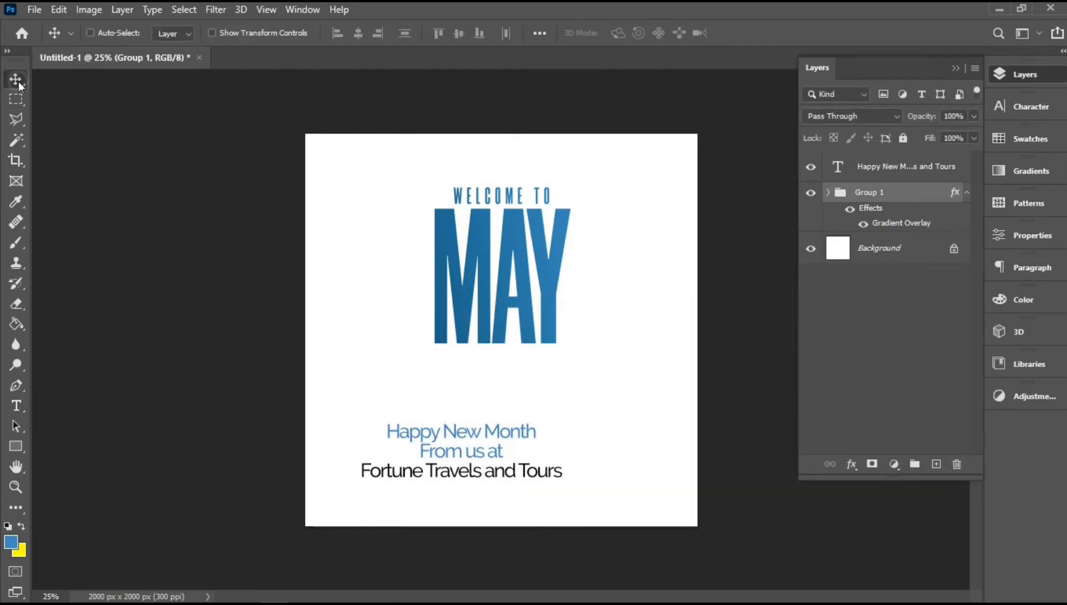
{"action": "right_click", "coordinate": [455, 457]}
{"action": "left_click", "coordinate": [479, 463]}
{"action": "left_click_drag", "start_coordinate": [509, 413], "coordinate": [485, 427]}
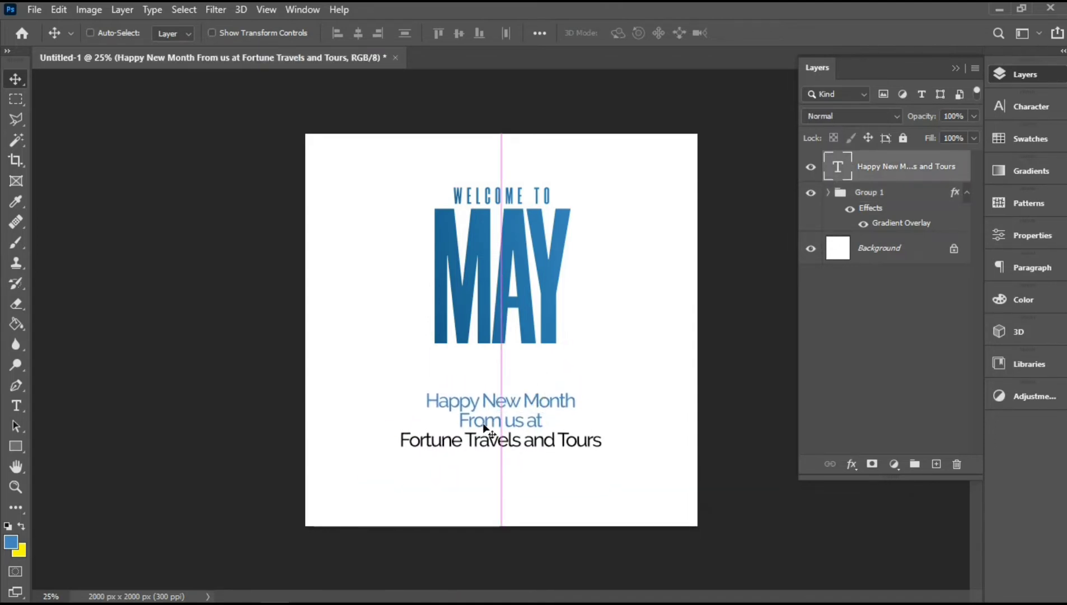
- Recolour the "Happy New Month" and "From us at" lines with the darker blue sampled from the M of MAY
{"action": "left_click", "coordinate": [14, 414]}
{"action": "left_click", "coordinate": [428, 400]}
{"action": "left_click_drag", "start_coordinate": [429, 400], "coordinate": [542, 421]}
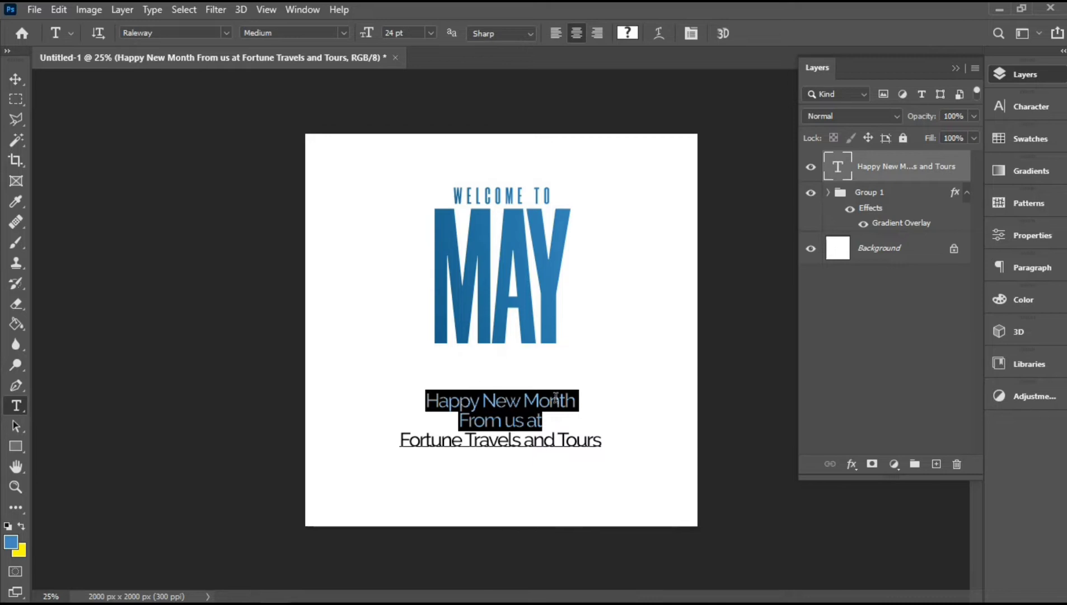
{"action": "left_click", "coordinate": [628, 33]}
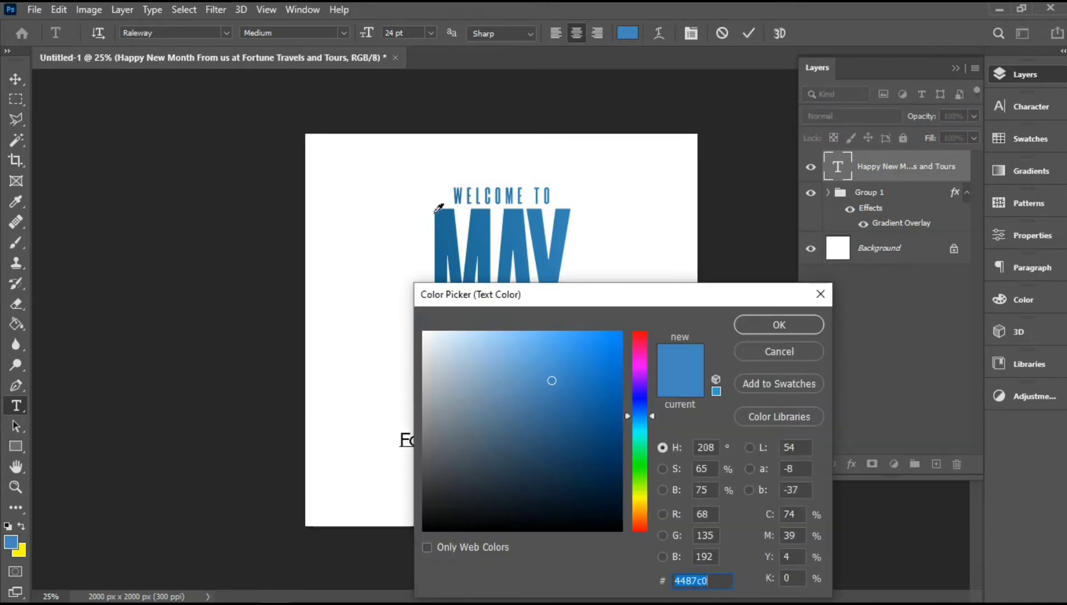
{"action": "left_click", "coordinate": [442, 220]}
{"action": "left_click", "coordinate": [778, 331]}
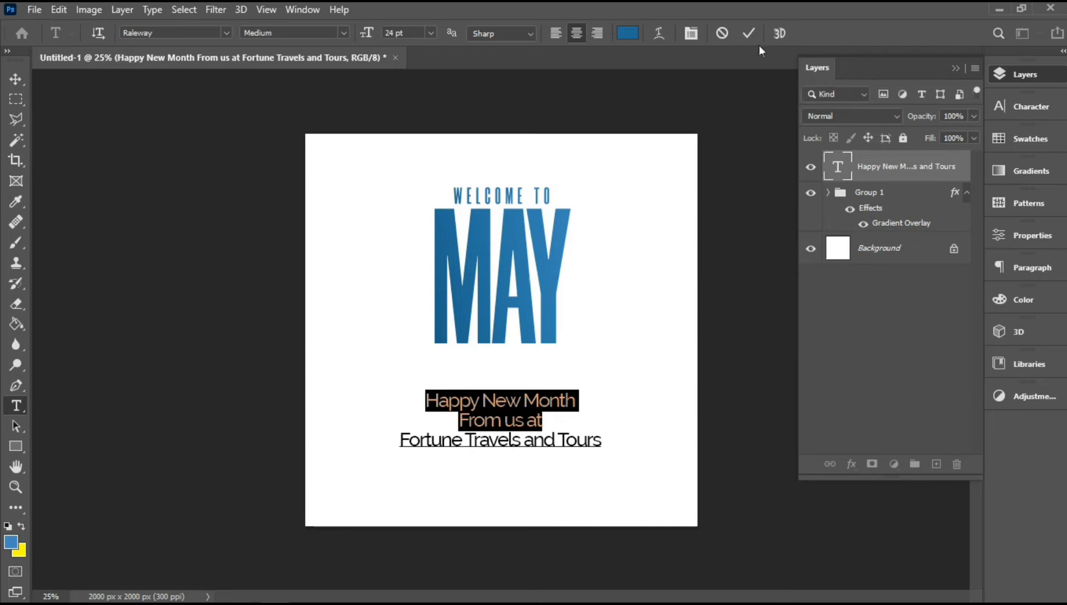
{"action": "left_click", "coordinate": [750, 37]}
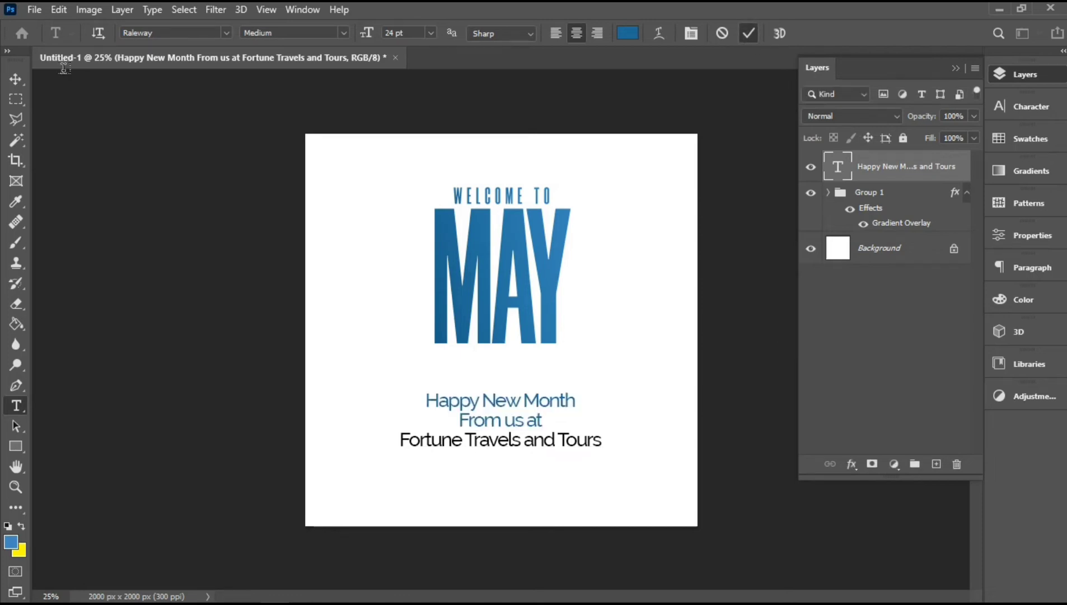
- Scale the three-line greeting down around its centre until it is nearly as wide as the word MAY
{"action": "left_click", "coordinate": [16, 79]}
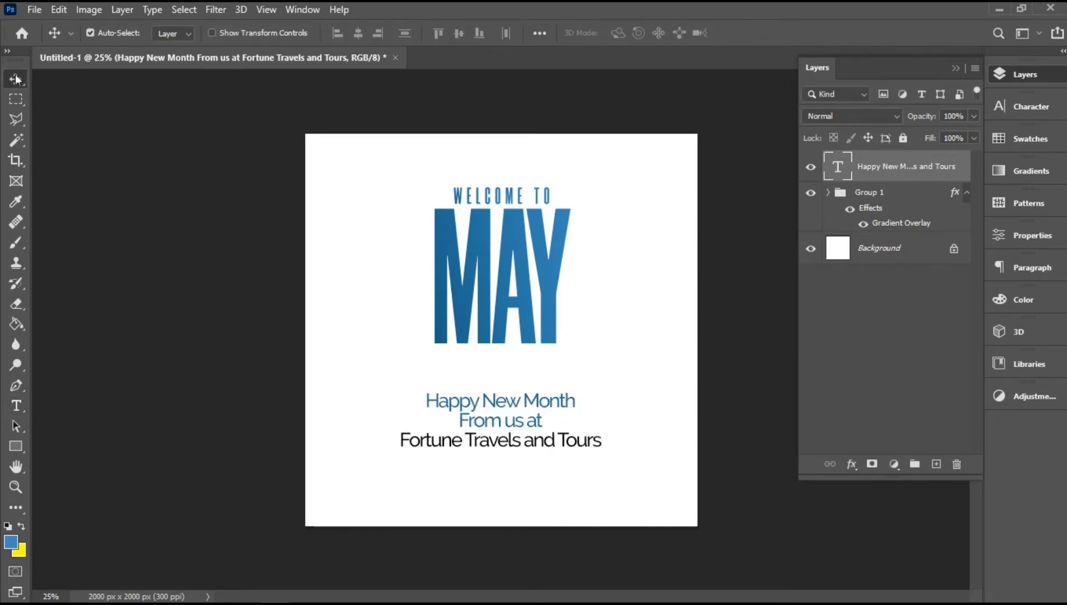
{"action": "key", "text": "ctrl+t"}
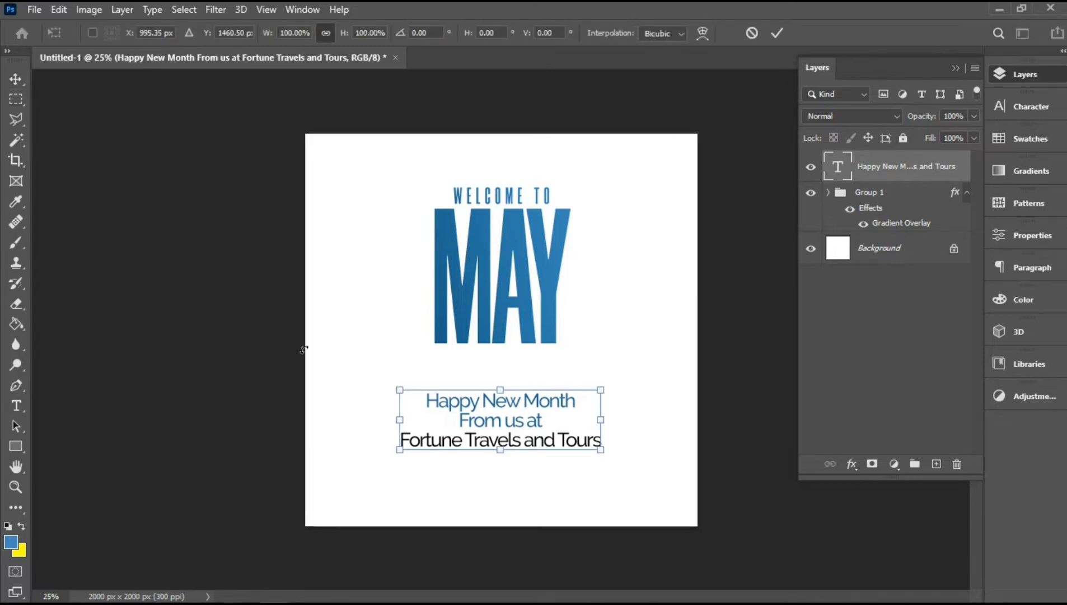
{"action": "left_click_drag", "start_coordinate": [601, 452], "coordinate": [566, 444]}
{"action": "key", "text": "Return"}
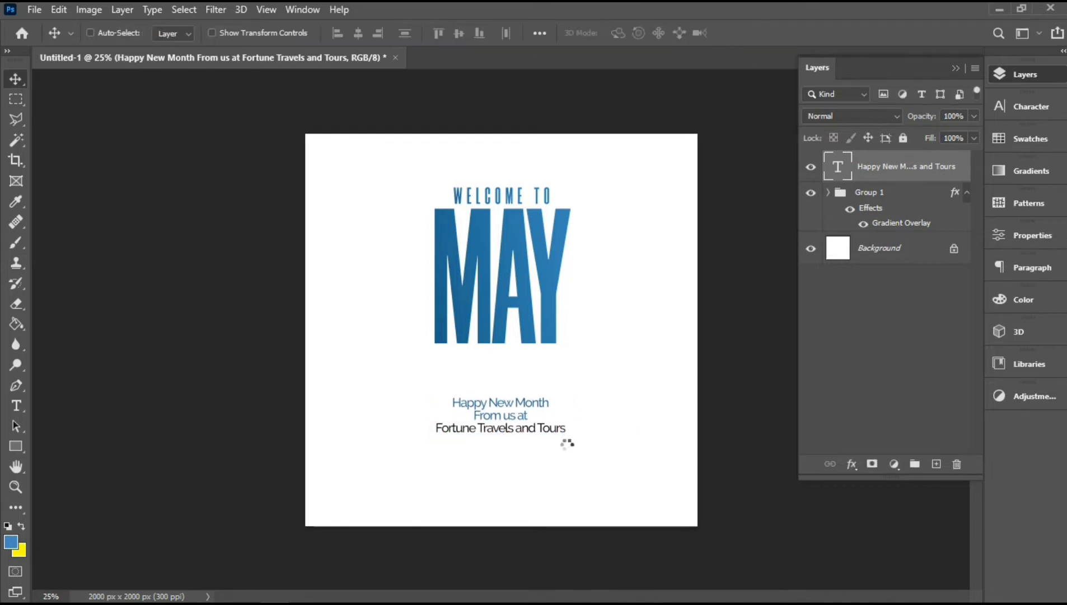
- Move the greeting text and the "Welcome to May" group down together to balance them vertically on the canvas
{"action": "left_click", "coordinate": [900, 198], "text": "shift"}
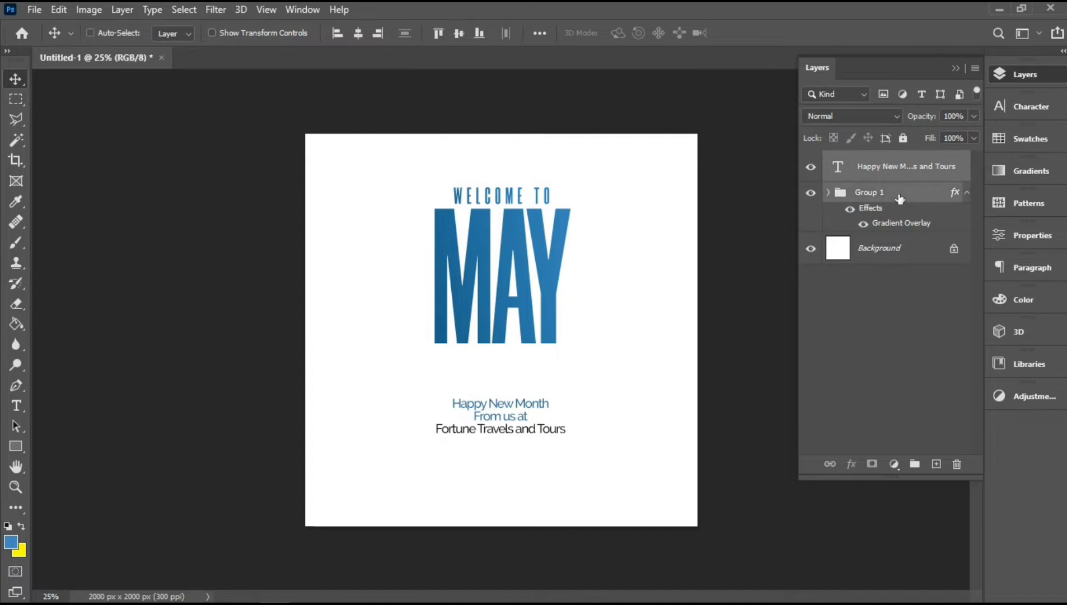
{"action": "key", "text": "shift+Down"}
{"action": "key", "text": "shift+Down"}
{"action": "key", "text": "shift+Down"}
{"action": "key", "text": "shift+Down"}
{"action": "key", "text": "shift+Down"}
{"action": "key", "text": "shift+Down"}
{"action": "key", "text": "shift+Down"}
{"action": "key", "text": "shift+Down"}
{"action": "key", "text": "shift+Down"}
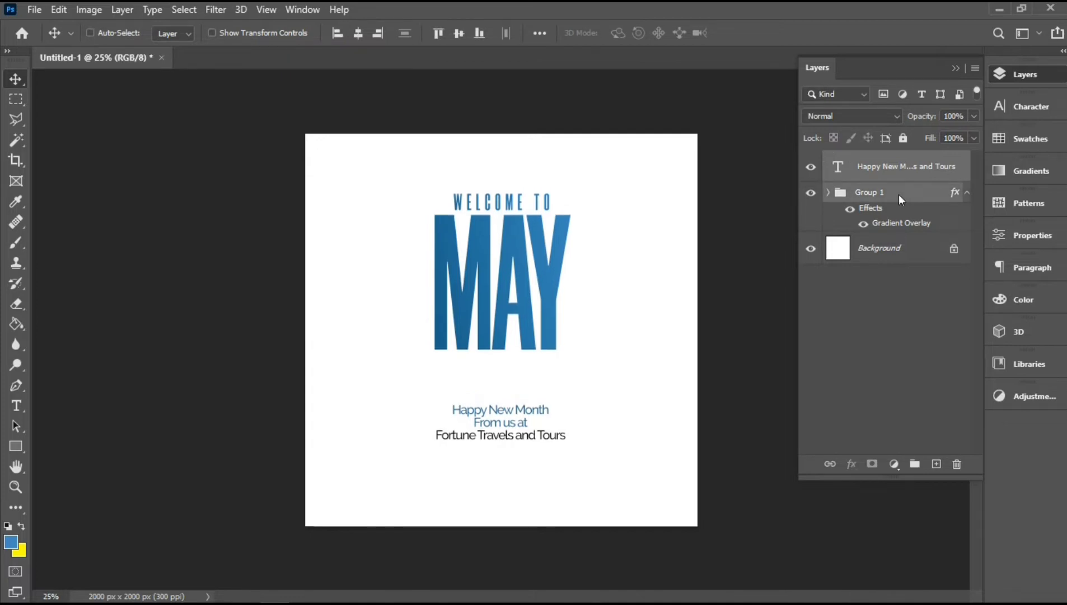
{"action": "key", "text": "shift+Down"}
{"action": "key", "text": "shift+Down"}
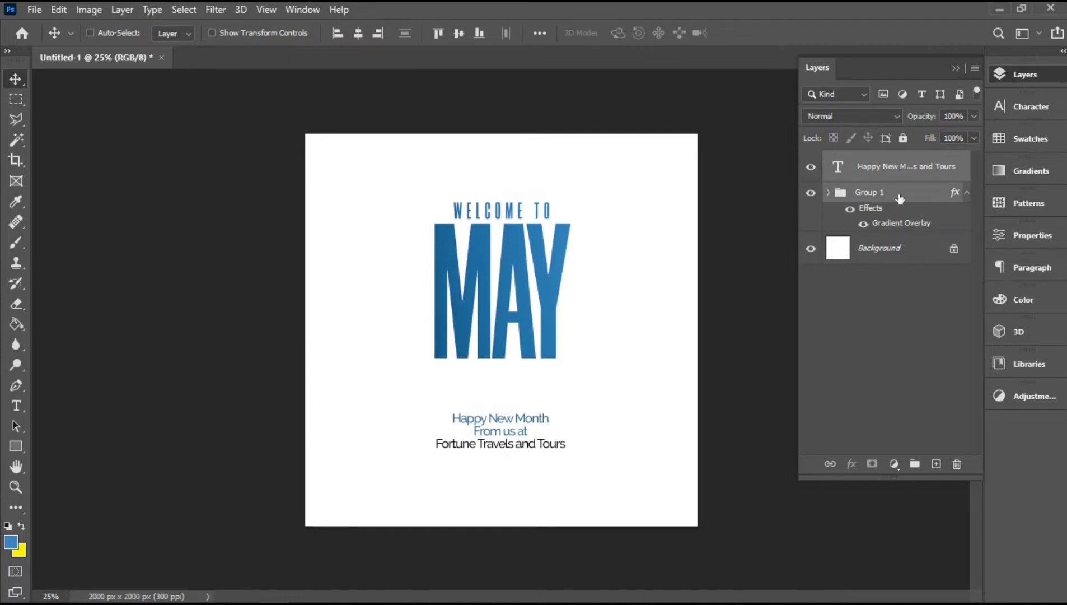
- Convert the greeting text and the "Welcome to May" group into one smart object and open its contents
{"action": "right_click", "coordinate": [900, 197]}
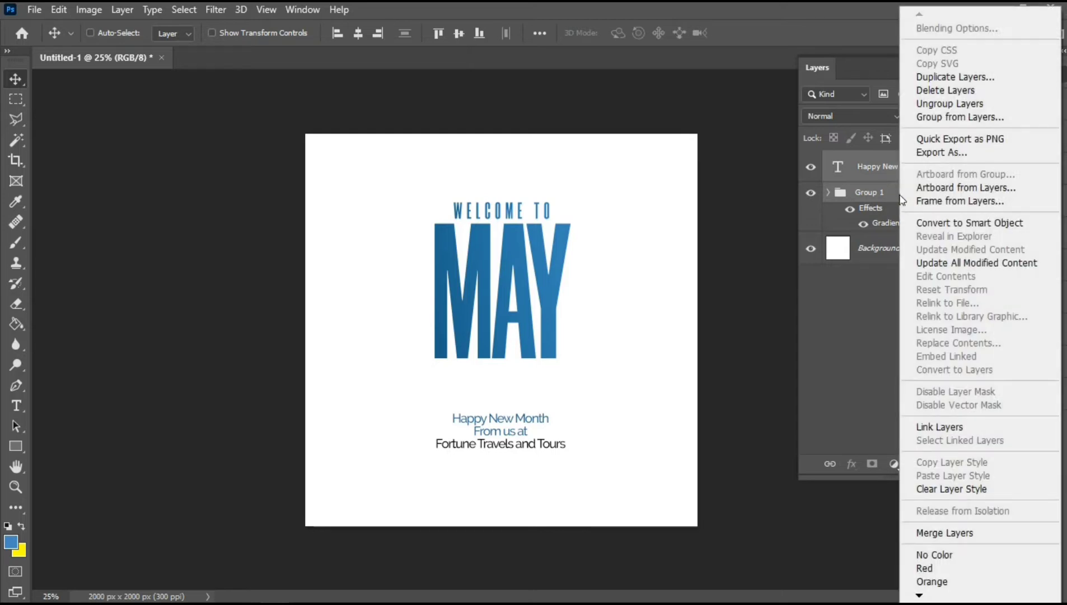
{"action": "left_click", "coordinate": [947, 222]}
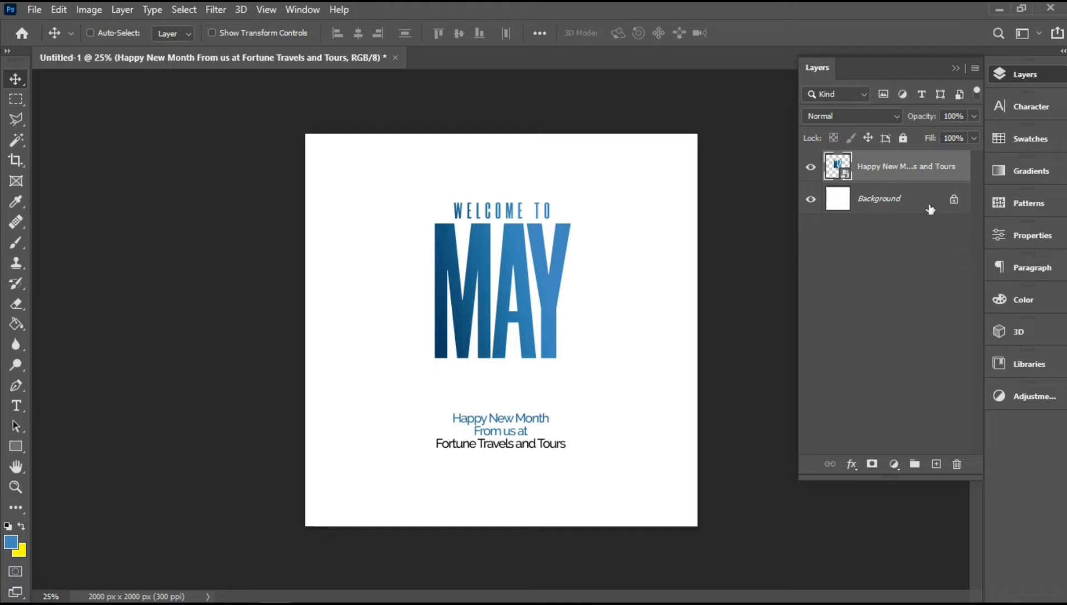
{"action": "double_click", "coordinate": [837, 163]}
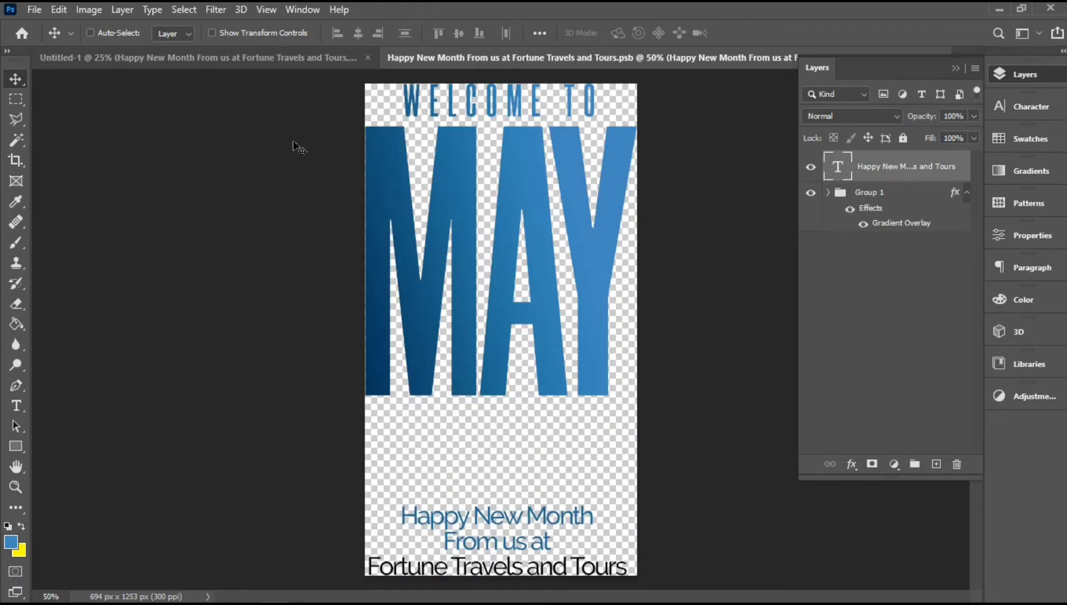
- Enlarge the smart object's canvas to 5000 x 5000 pixels, save it and return to the main document
{"action": "left_click", "coordinate": [100, 11]}
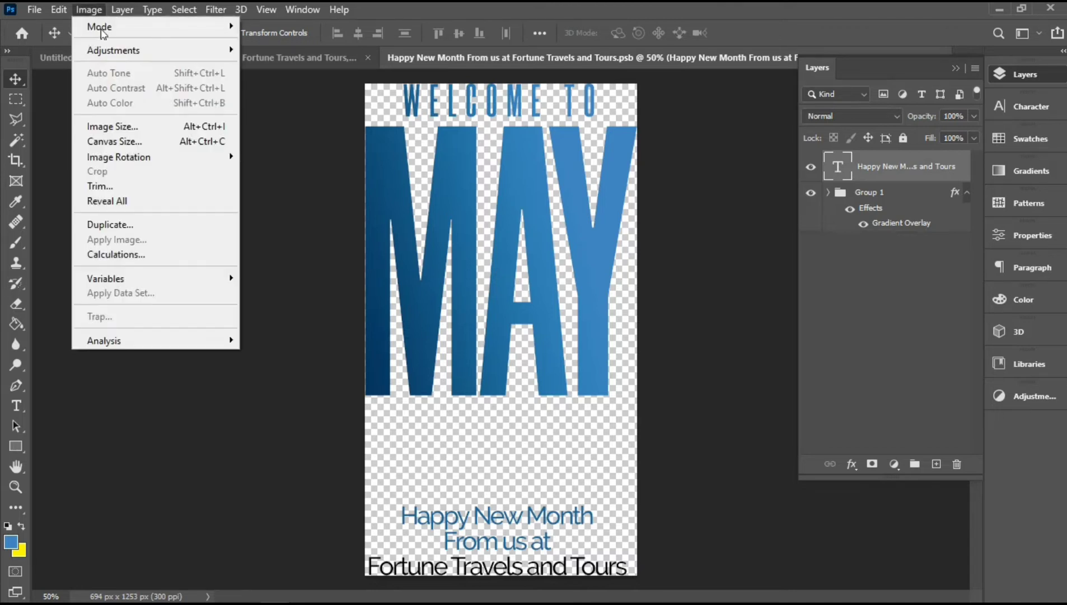
{"action": "left_click", "coordinate": [126, 141]}
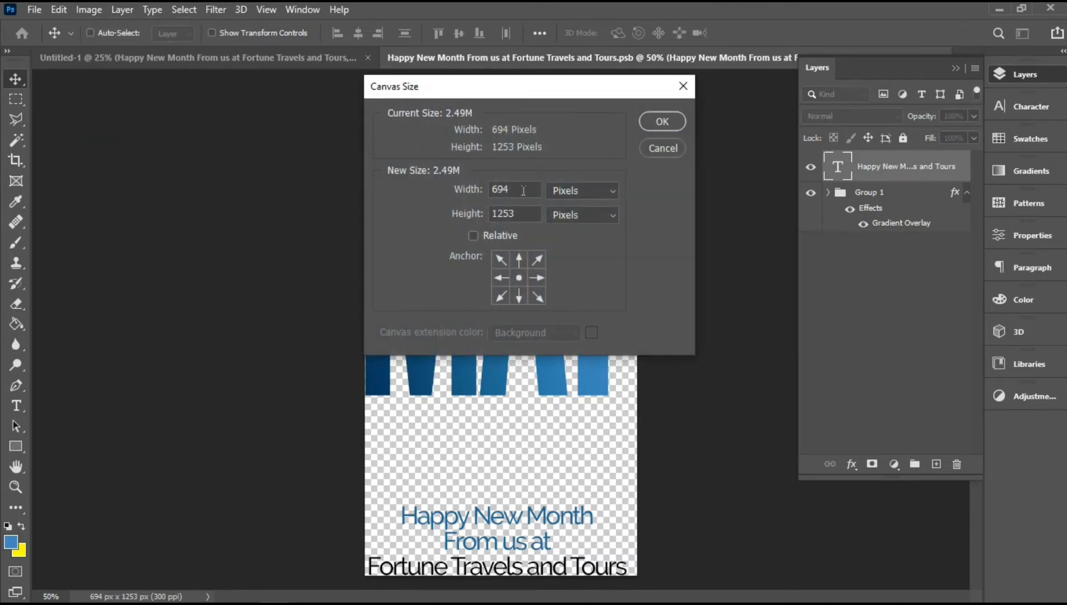
{"action": "double_click", "coordinate": [521, 189]}
{"action": "type", "text": "50"}
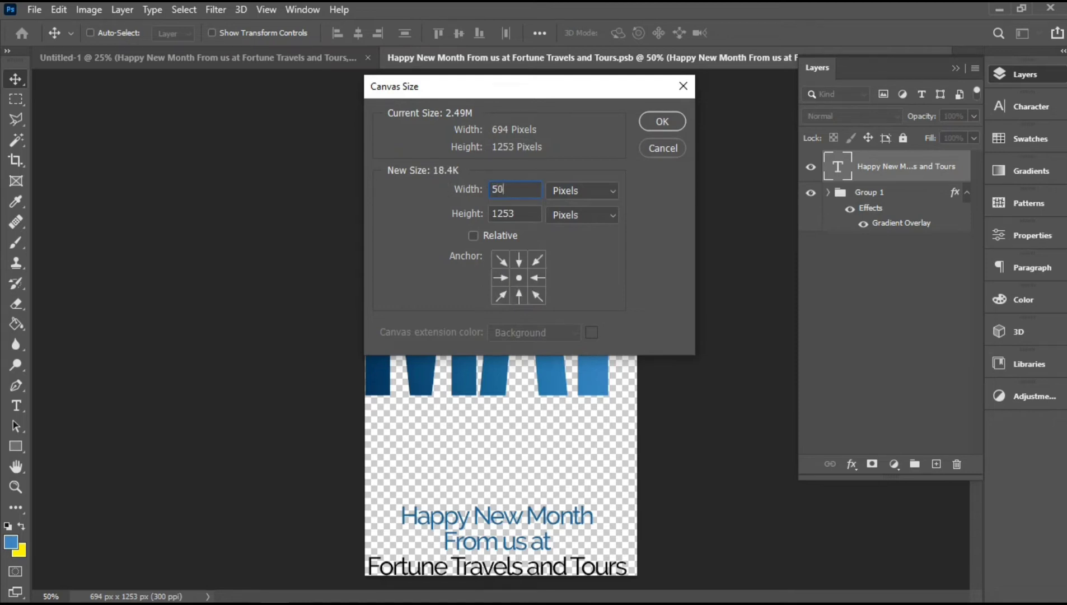
{"action": "type", "text": "00"}
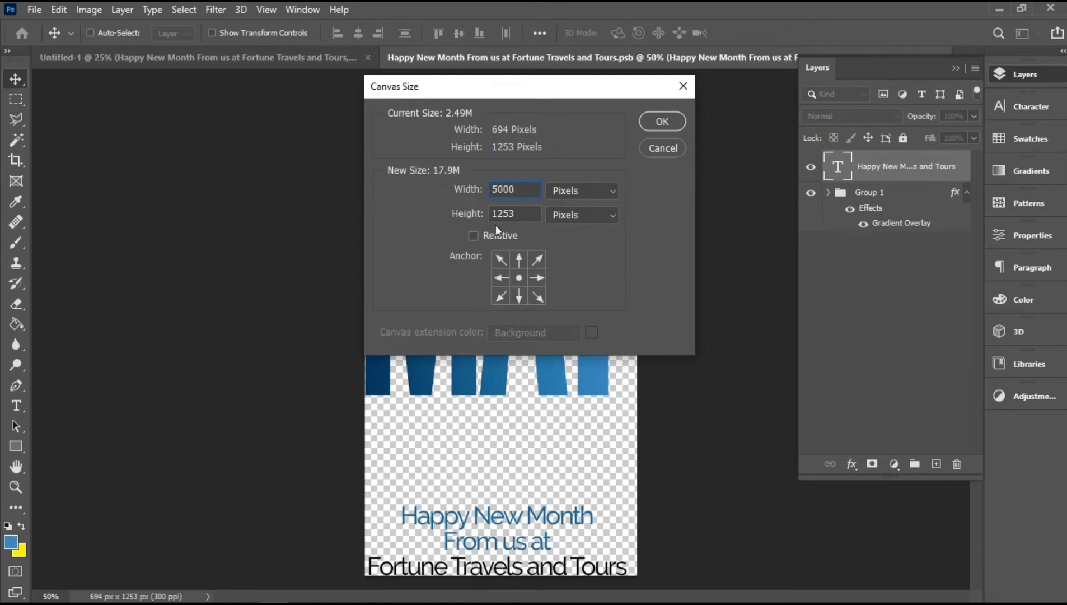
{"action": "double_click", "coordinate": [518, 215]}
{"action": "type", "text": "5000"}
{"action": "key", "text": "Return"}
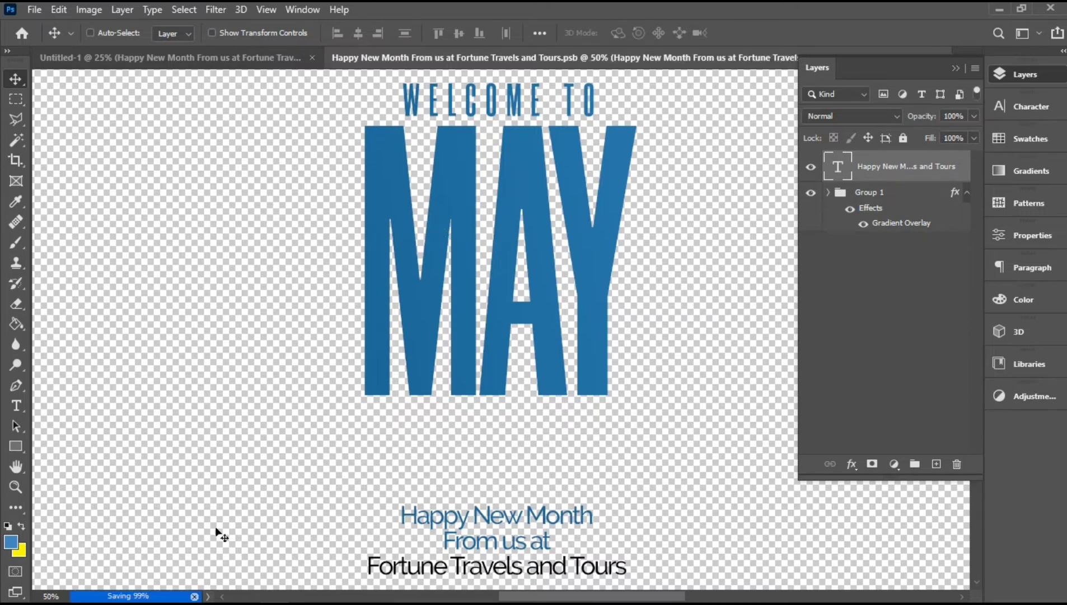
{"action": "key", "text": "ctrl"}
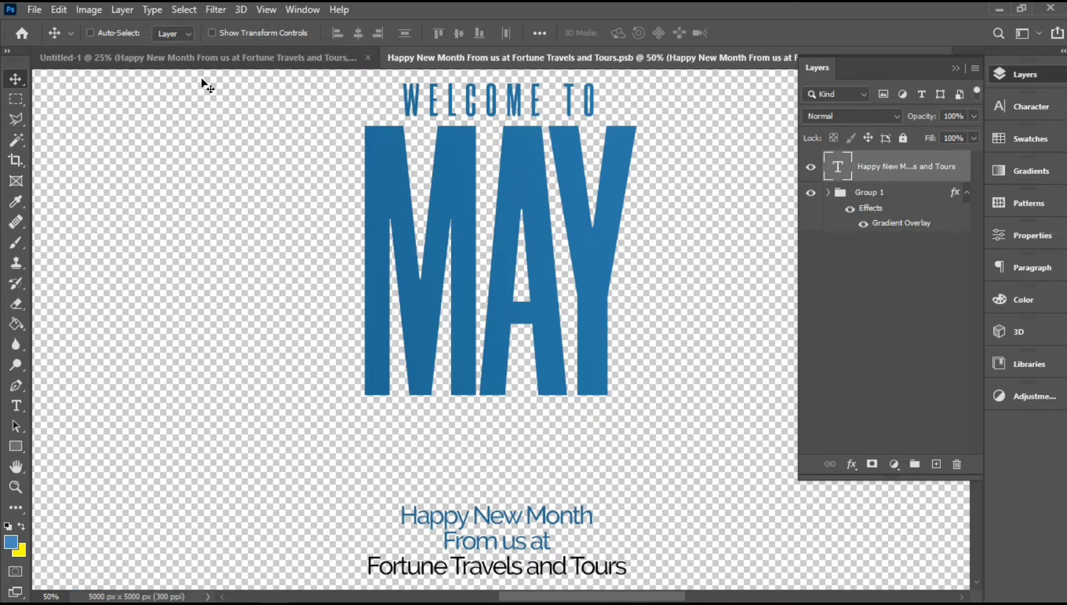
{"action": "left_click", "coordinate": [197, 61]}
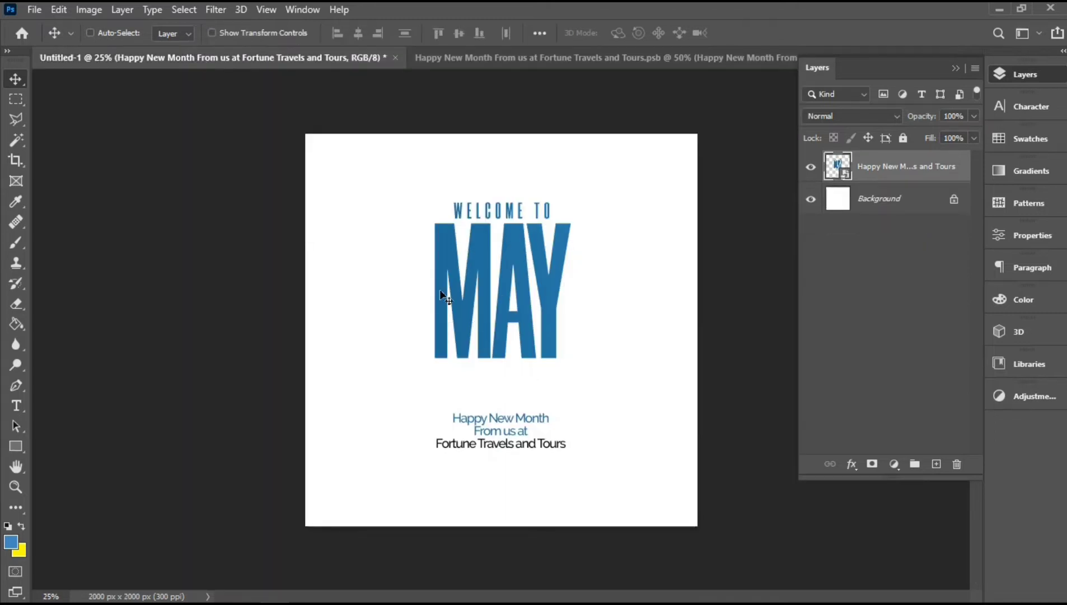
- Warp the text smart object with the Wave style at a 10% bend
{"action": "key", "text": "ctrl+t"}
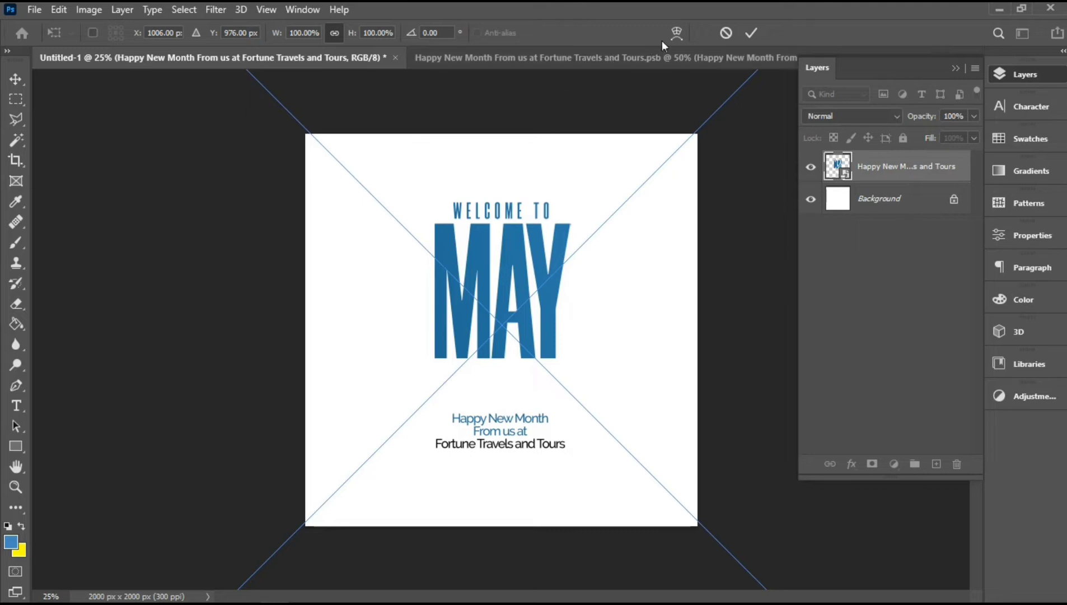
{"action": "left_click", "coordinate": [678, 34]}
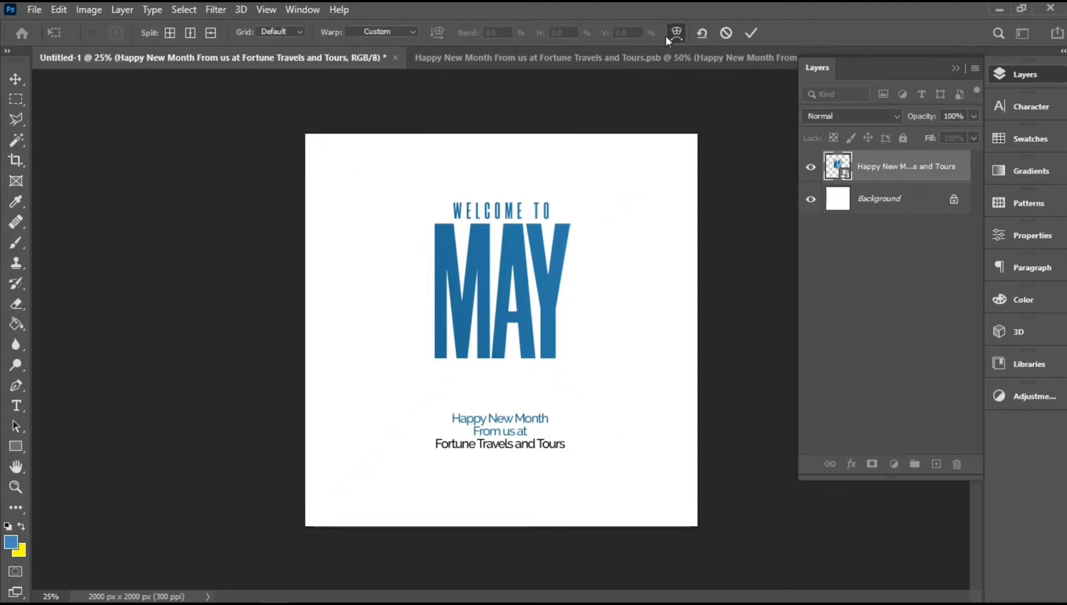
{"action": "left_click", "coordinate": [408, 31]}
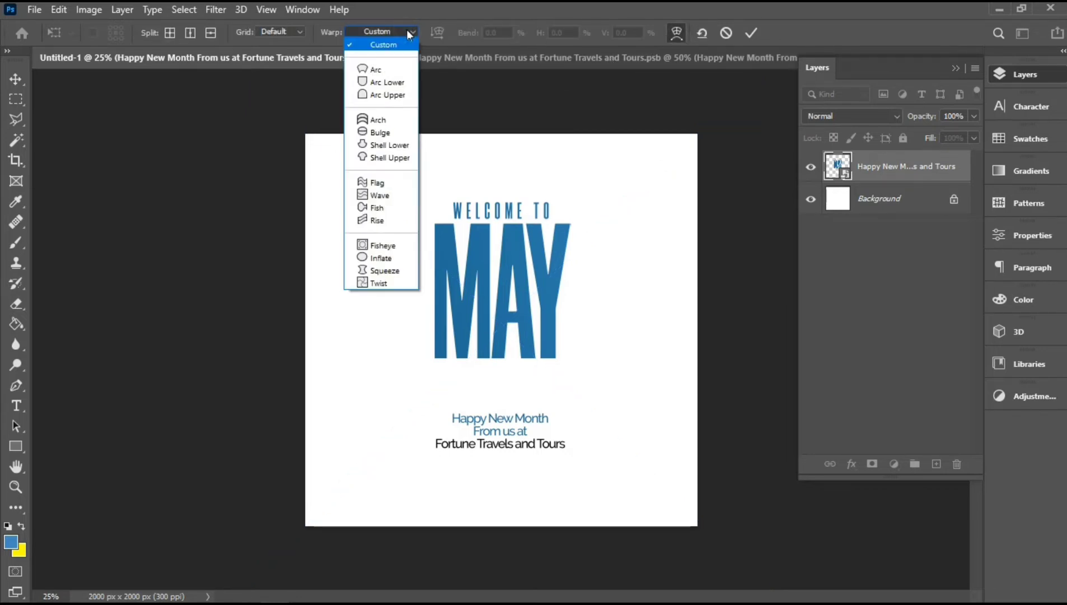
{"action": "left_click", "coordinate": [397, 196]}
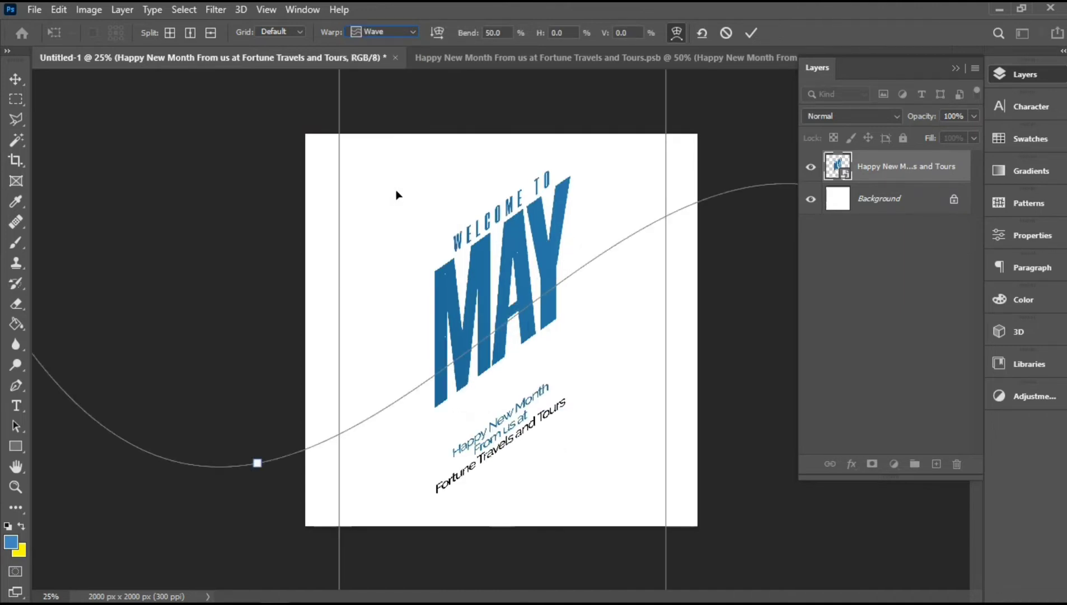
{"action": "left_click", "coordinate": [509, 31]}
{"action": "type", "text": "10"}
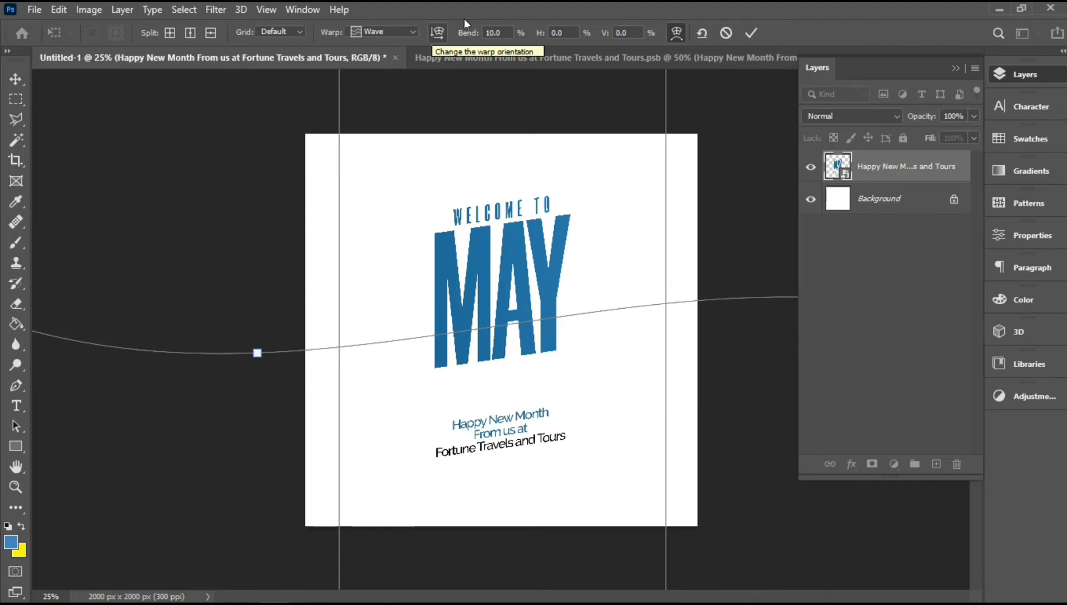
{"action": "left_click", "coordinate": [752, 34]}
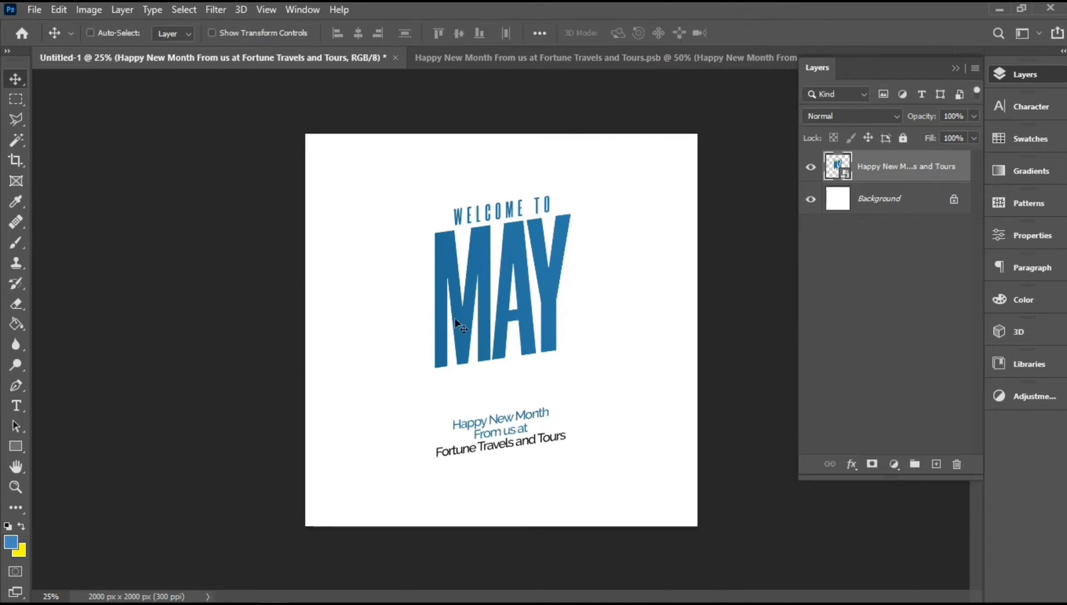
- Centre the warped text smart object horizontally on the canvas and clear the selection
{"action": "key", "text": "ctrl+a"}
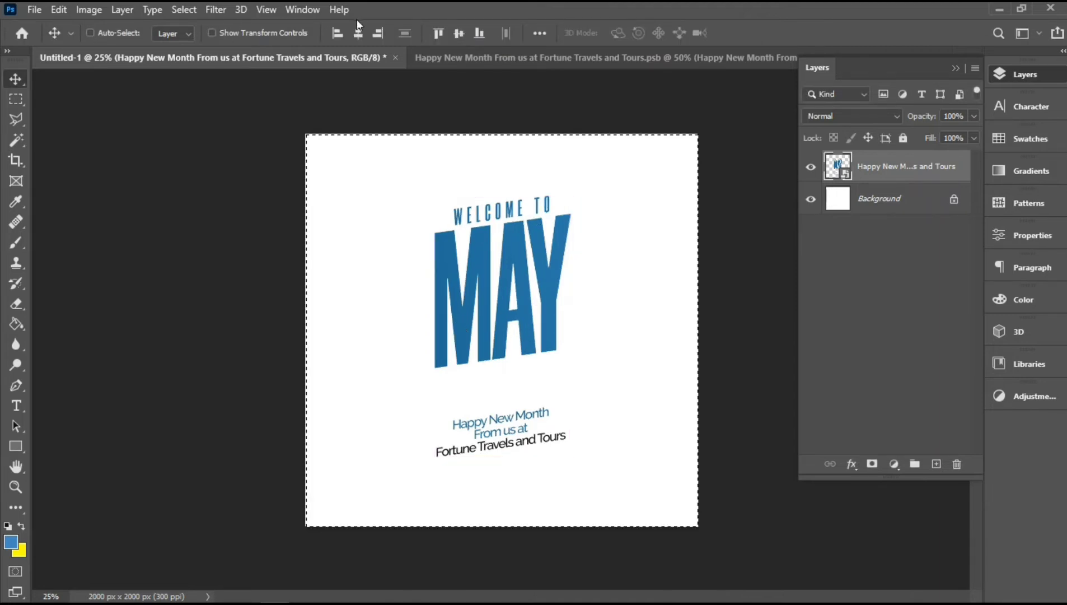
{"action": "left_click", "coordinate": [358, 33]}
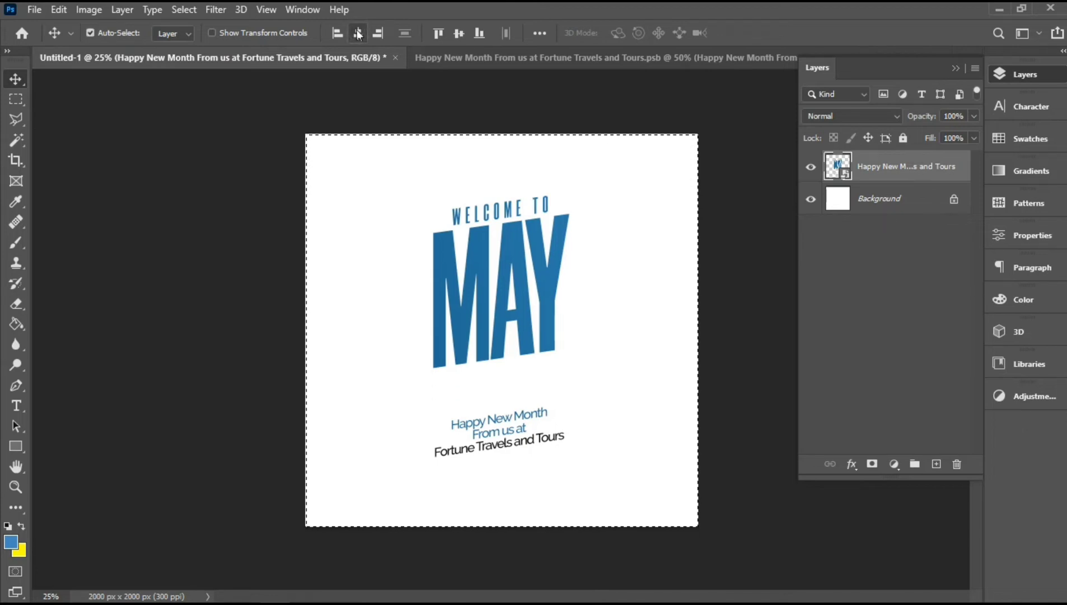
{"action": "key", "text": "ctrl+d"}
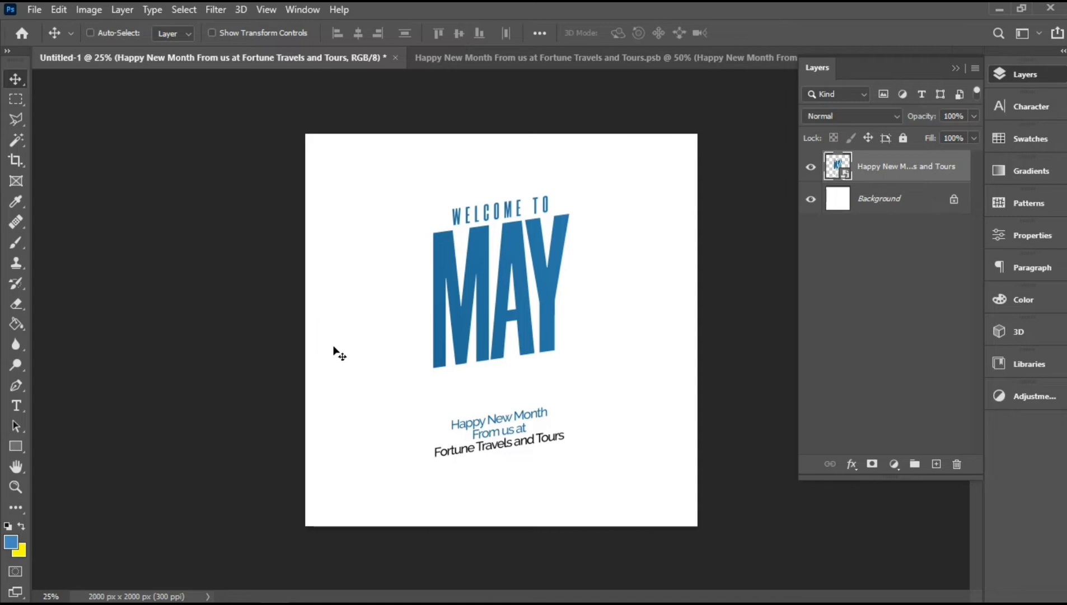
- Embed the Airplane_PNG_Clipart-421 (1) image, scale it down over the lower part of MAY and nudge it slightly left and up
{"action": "left_click", "coordinate": [33, 11]}
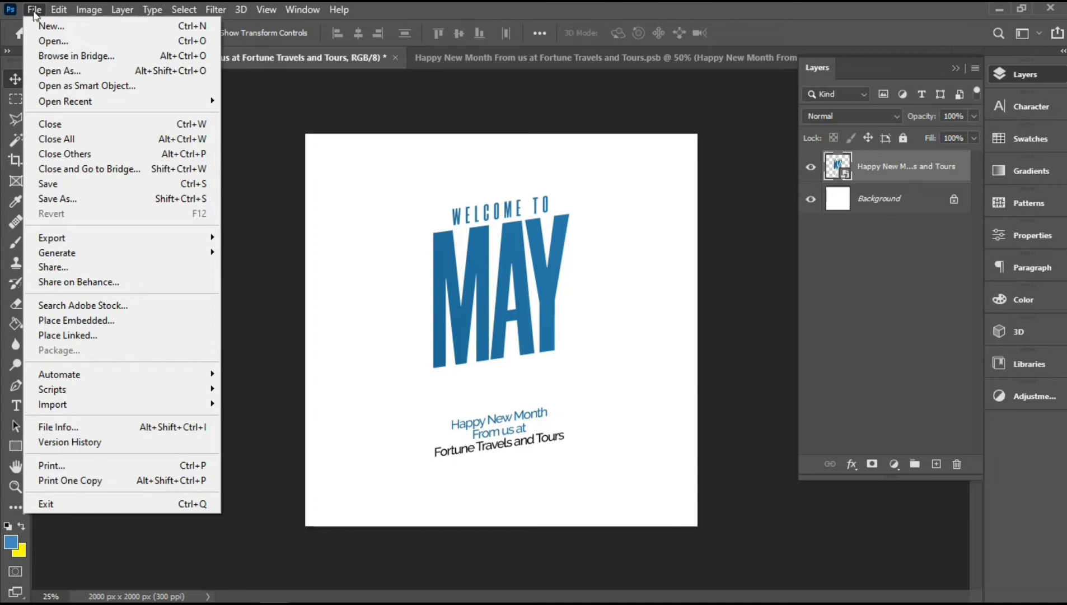
{"action": "left_click", "coordinate": [113, 322]}
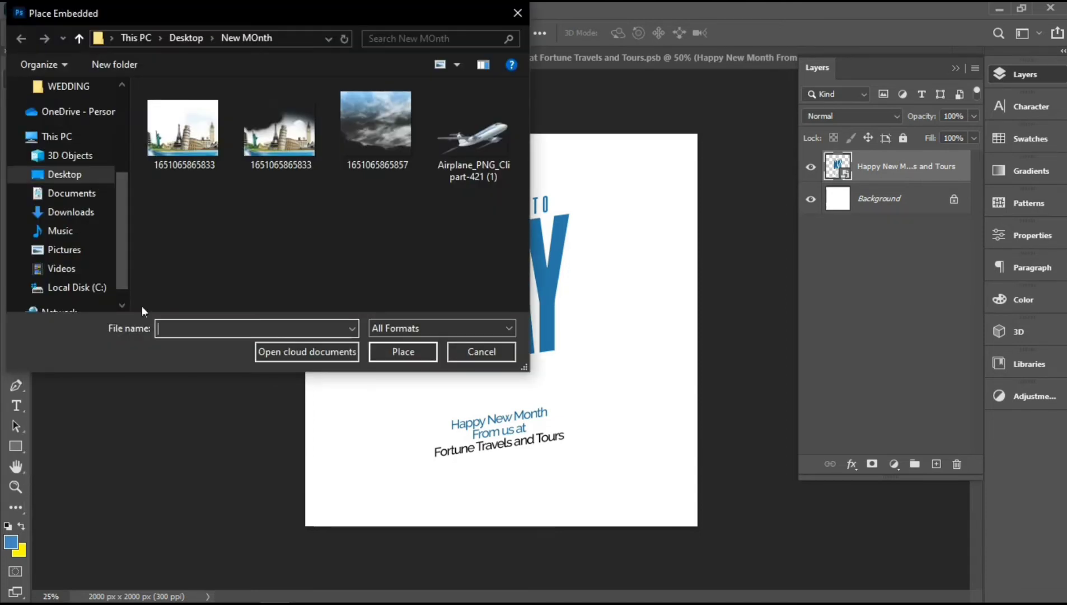
{"action": "double_click", "coordinate": [478, 130]}
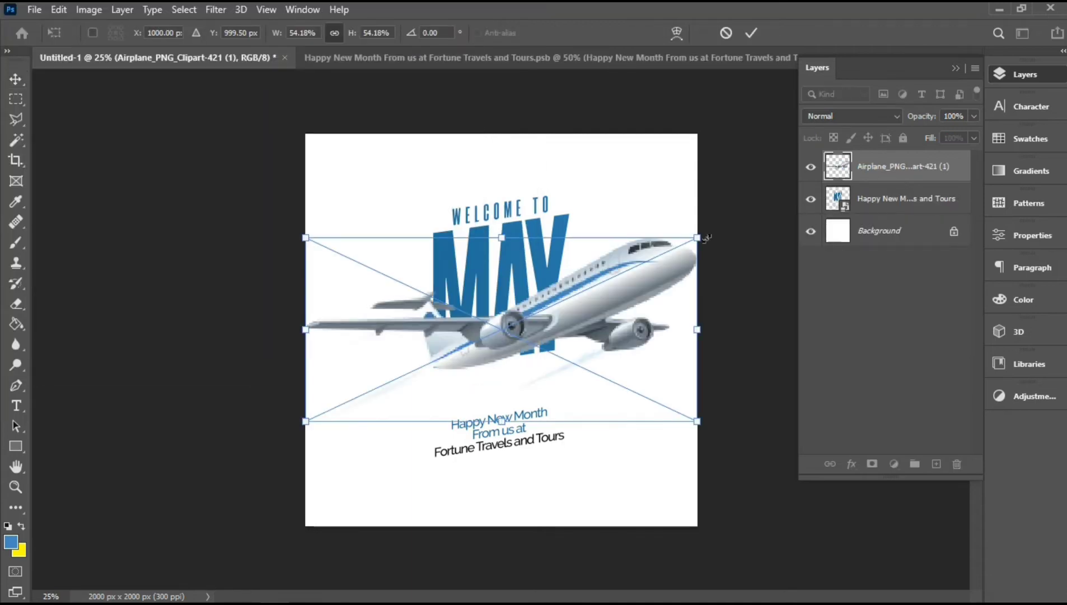
{"action": "left_click_drag", "start_coordinate": [698, 238], "coordinate": [575, 315]}
{"action": "key", "text": "Return"}
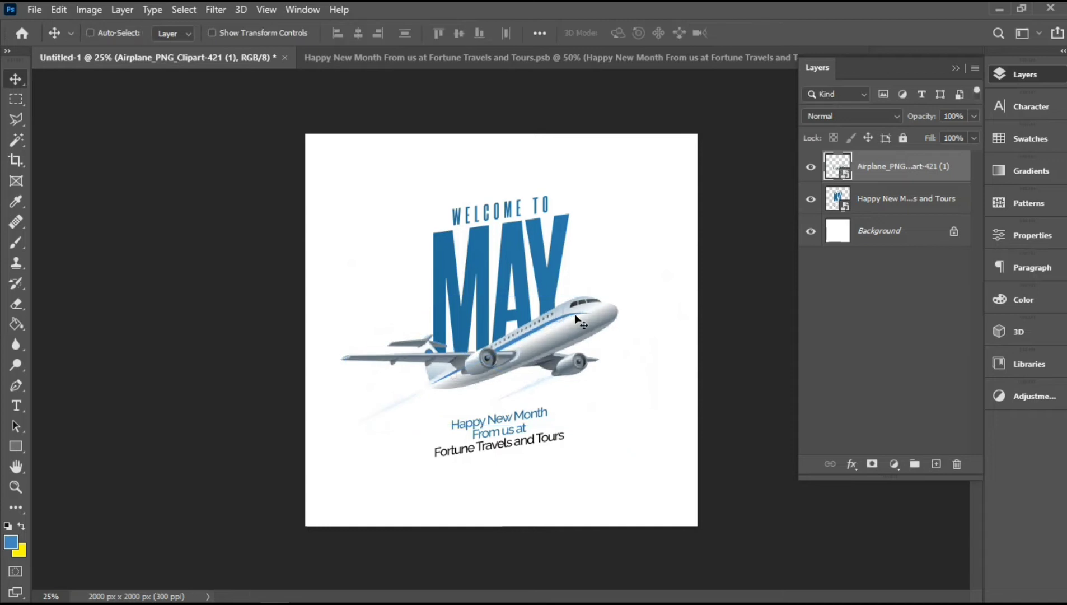
{"action": "key", "text": "Left"}
{"action": "key", "text": "Up"}
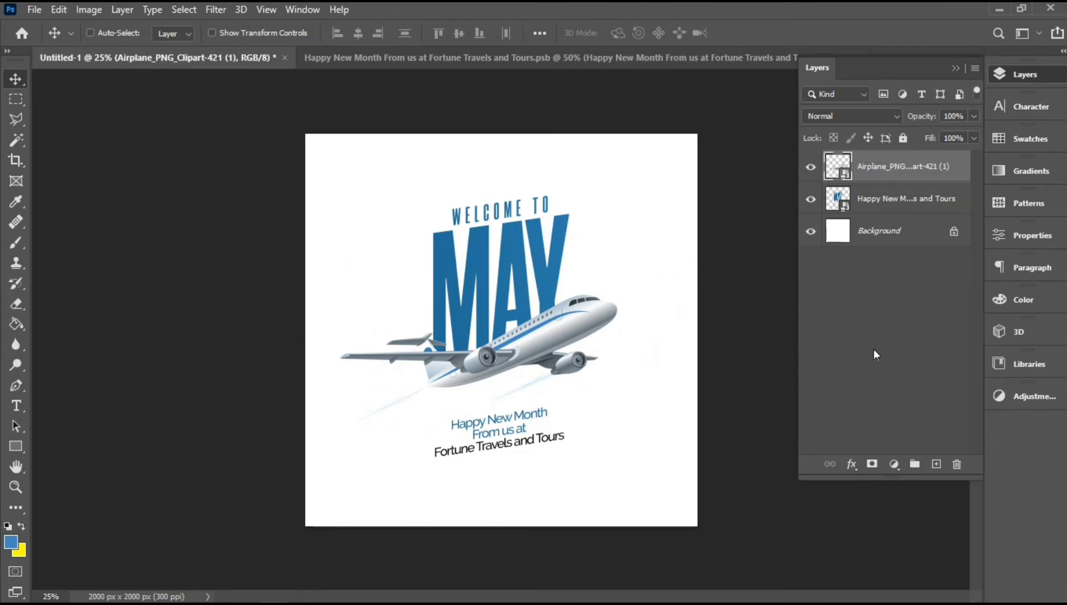
- Add a layer mask to the airplane layer and load the warped text's outline as a selection for editing that mask
{"action": "left_click", "coordinate": [873, 465]}
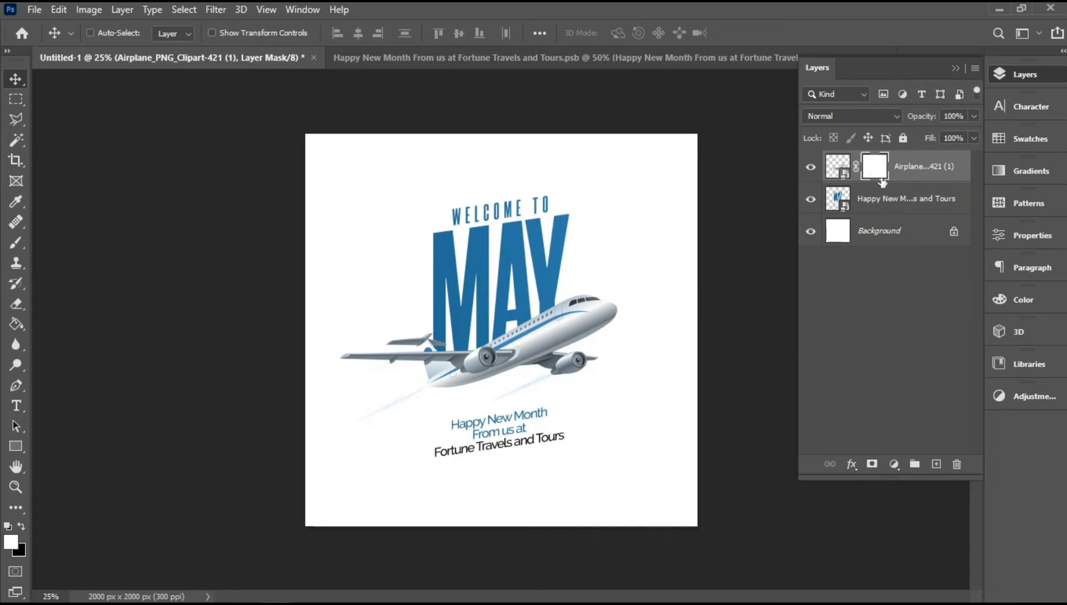
{"action": "left_click", "coordinate": [881, 202]}
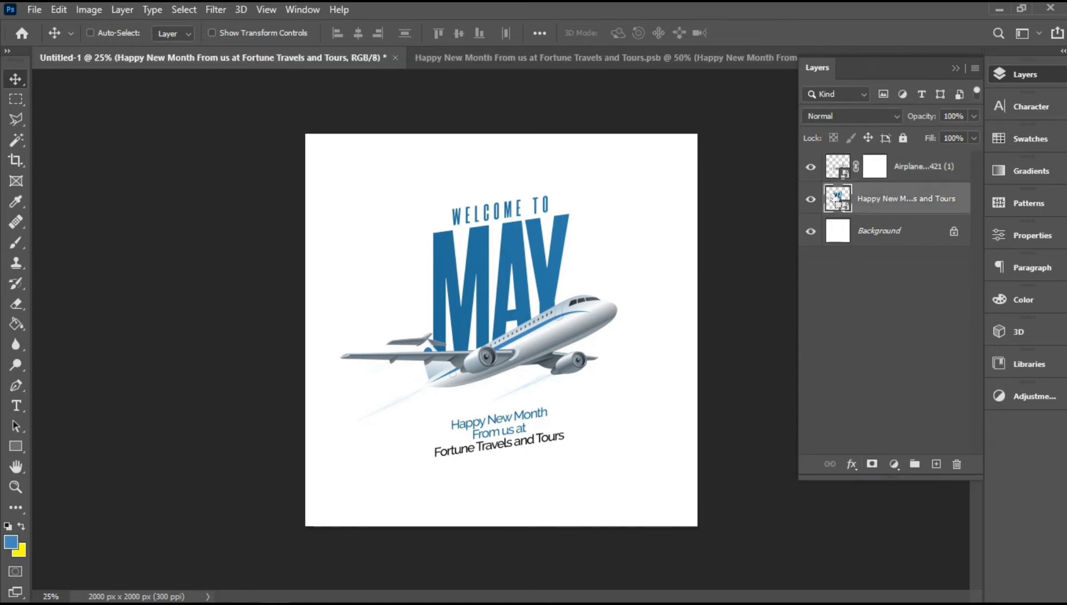
{"action": "left_click", "coordinate": [837, 199], "text": "ctrl"}
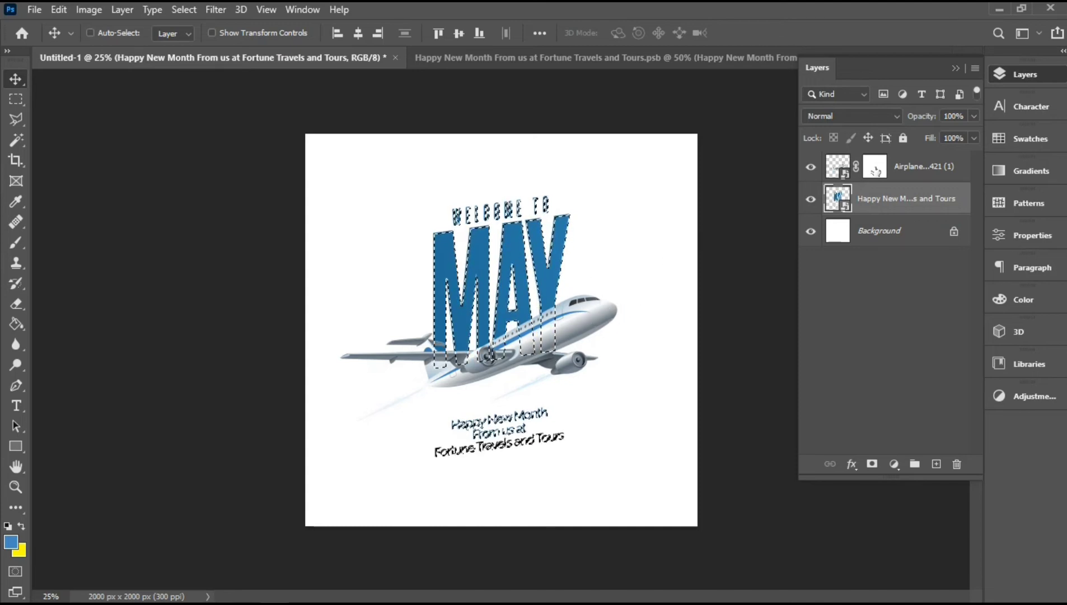
{"action": "left_click", "coordinate": [875, 170]}
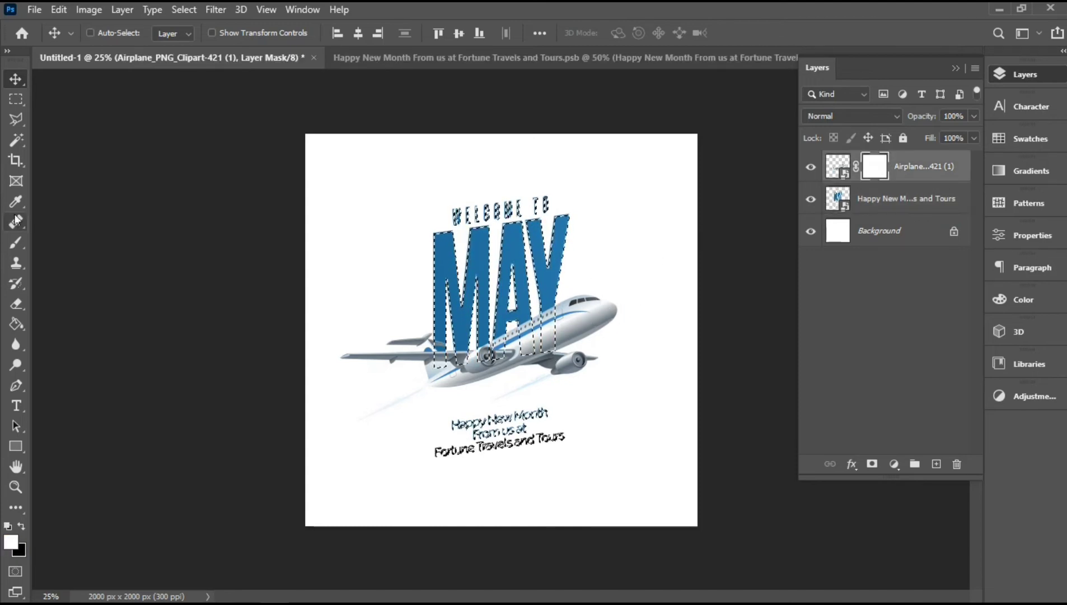
- Paint the airplane's mask with #000000 and a 70 px brush where the Y's stem crosses the fuselage, and clear the selection
{"action": "left_click", "coordinate": [17, 244]}
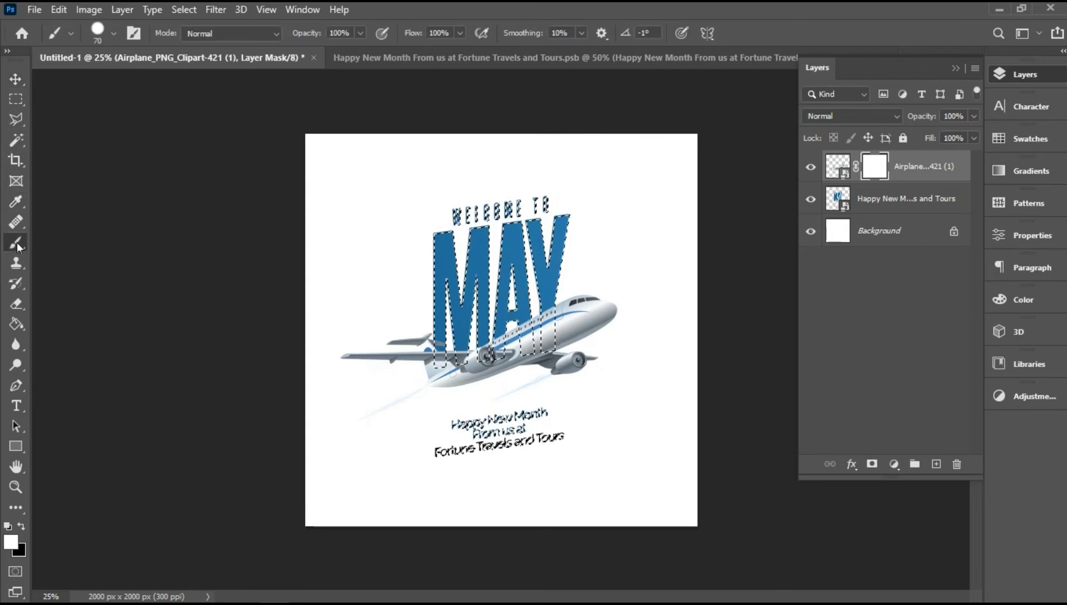
{"action": "left_click", "coordinate": [11, 541]}
{"action": "left_click_drag", "start_coordinate": [531, 478], "coordinate": [620, 529]}
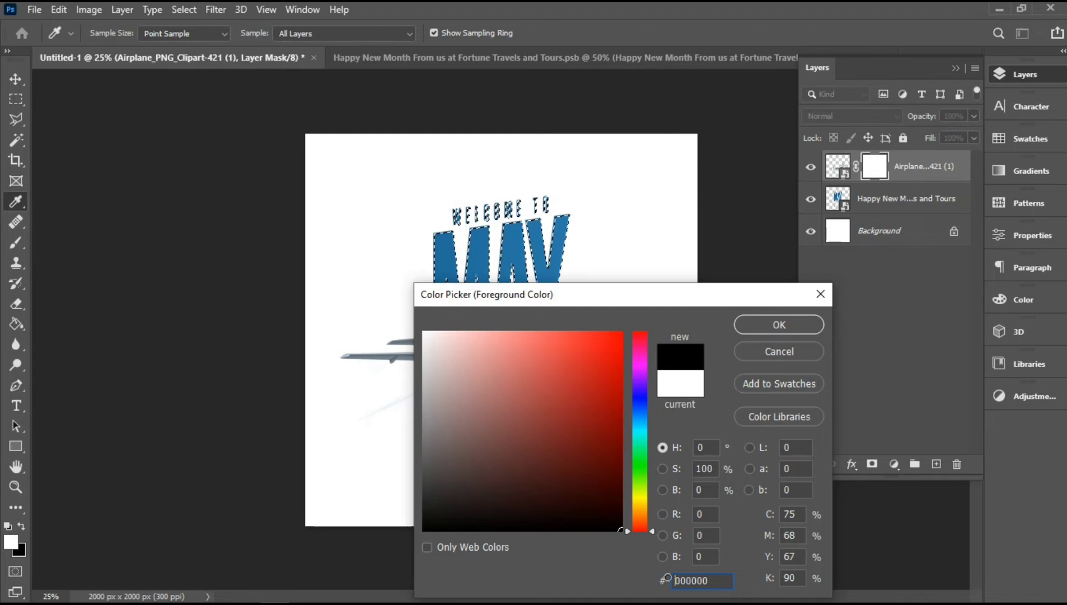
{"action": "left_click", "coordinate": [778, 327]}
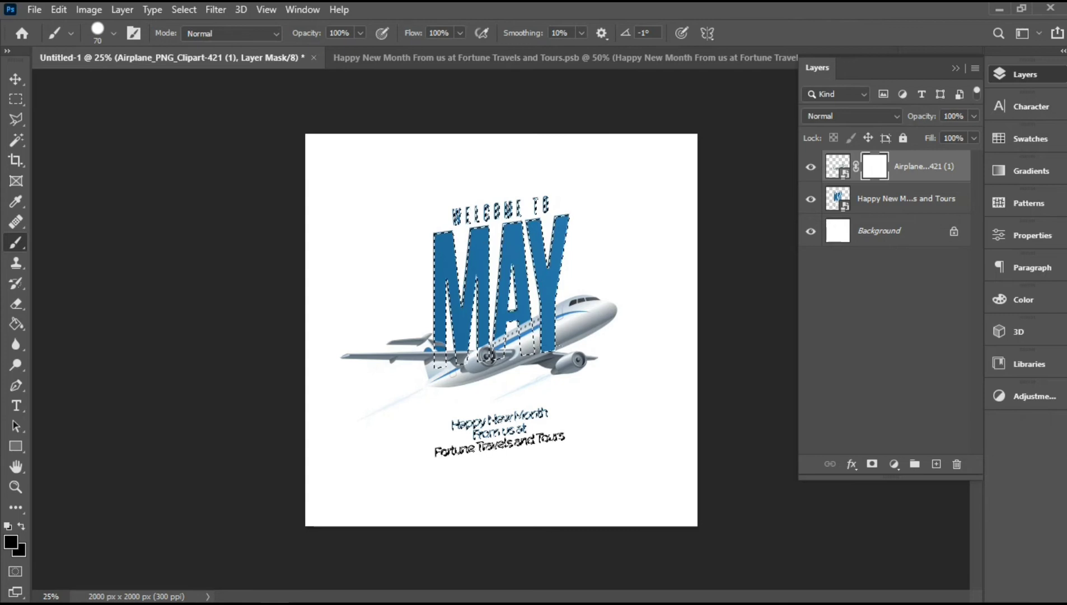
{"action": "key", "text": "ctrl+d"}
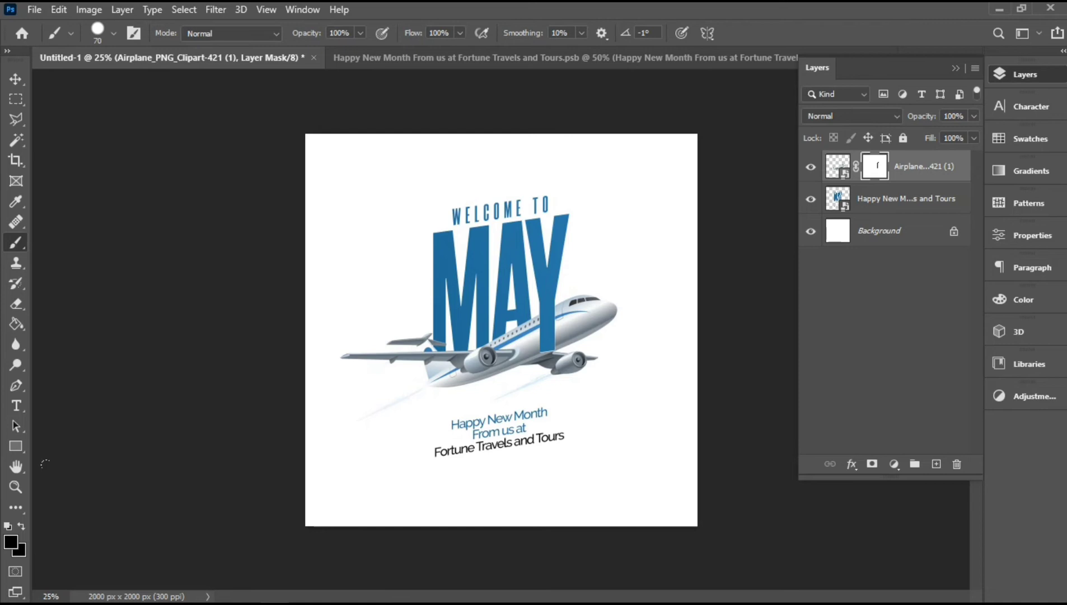
- Examine up close how the airplane passes behind the Y of MAY, including the masked edges near the wing
{"action": "left_click", "coordinate": [16, 486]}
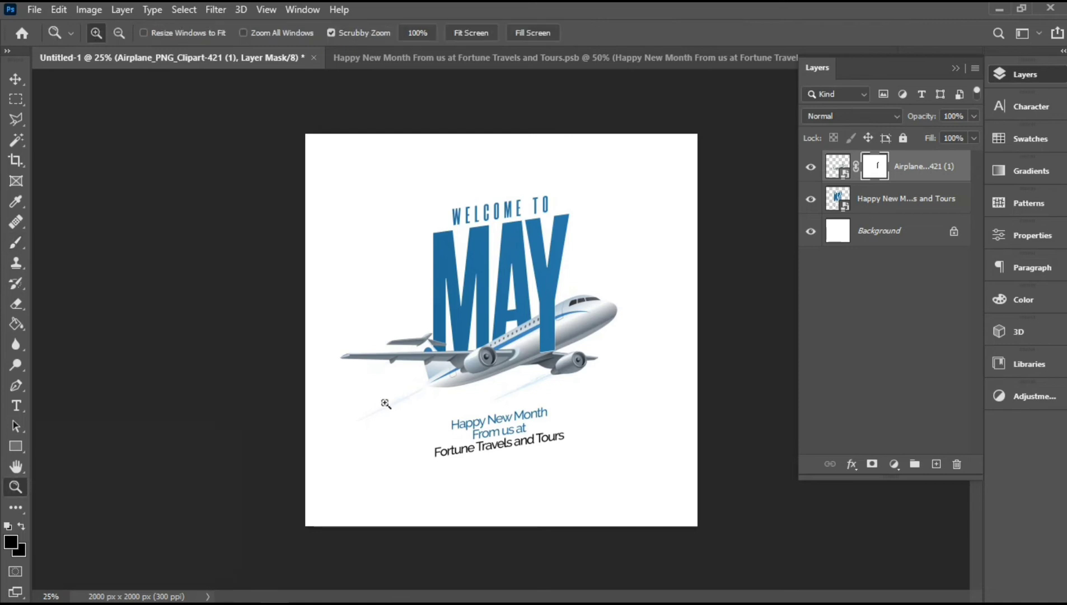
{"action": "left_click", "coordinate": [542, 371]}
{"action": "left_click", "coordinate": [579, 343]}
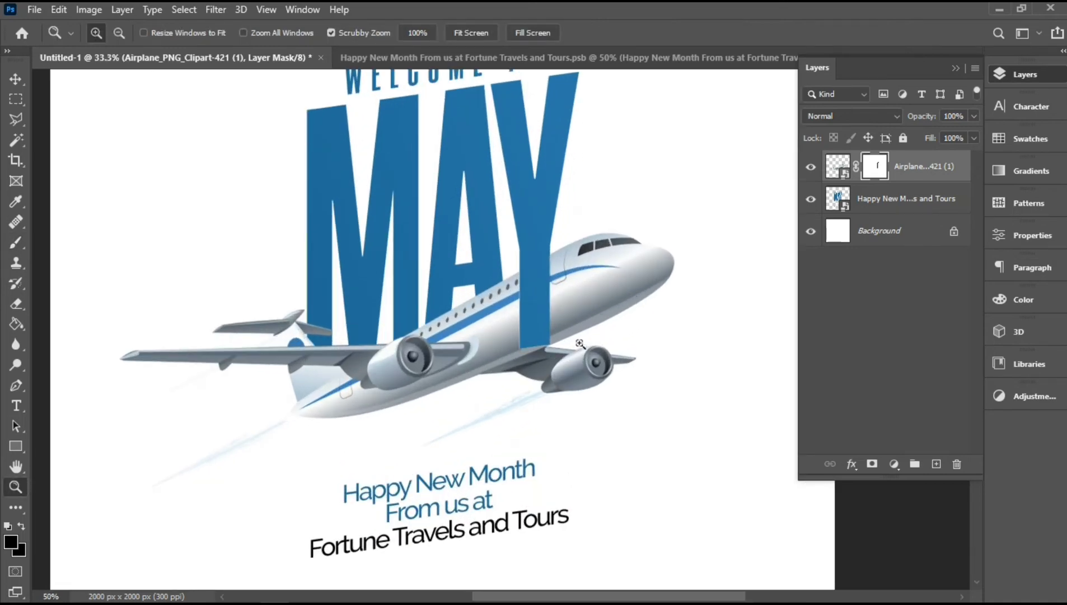
{"action": "left_click", "coordinate": [580, 343]}
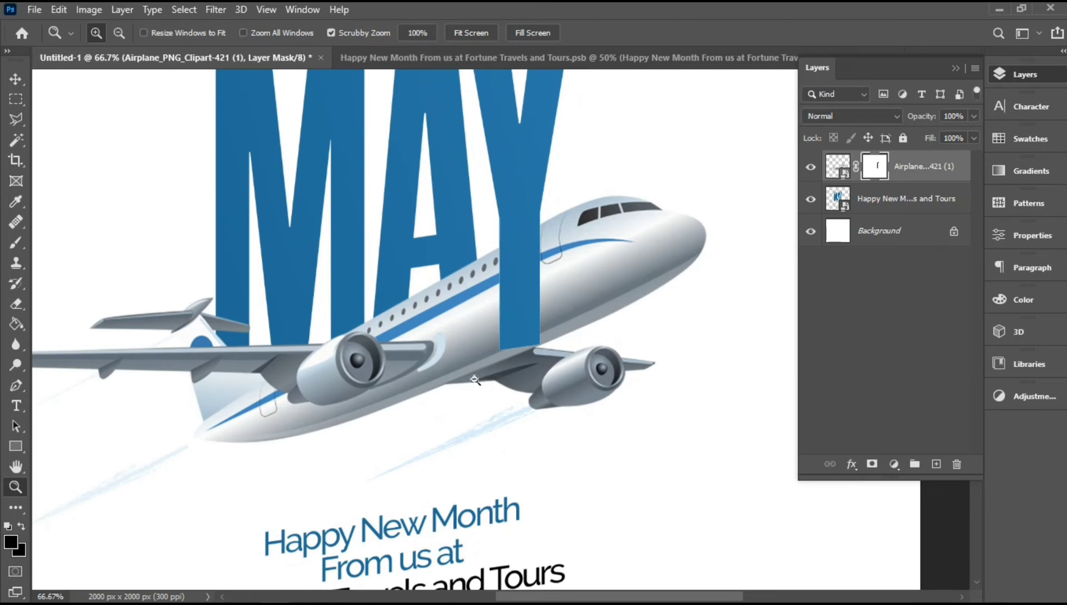
{"action": "key", "text": "alt"}
{"action": "left_click", "coordinate": [533, 447], "text": "alt"}
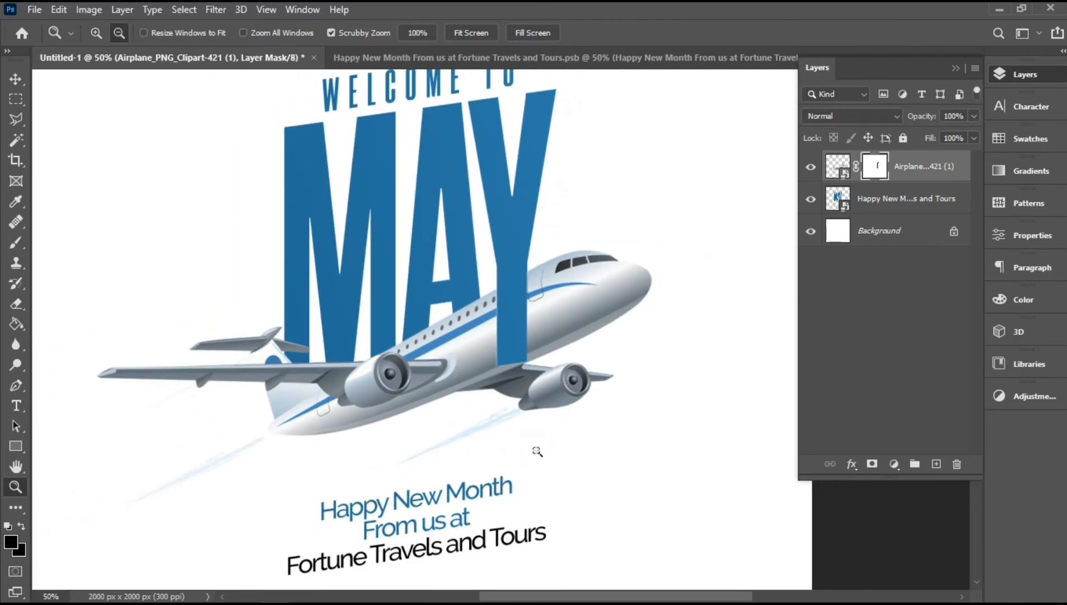
{"action": "left_click", "coordinate": [537, 450], "text": "alt"}
{"action": "left_click", "coordinate": [537, 452], "text": "alt"}
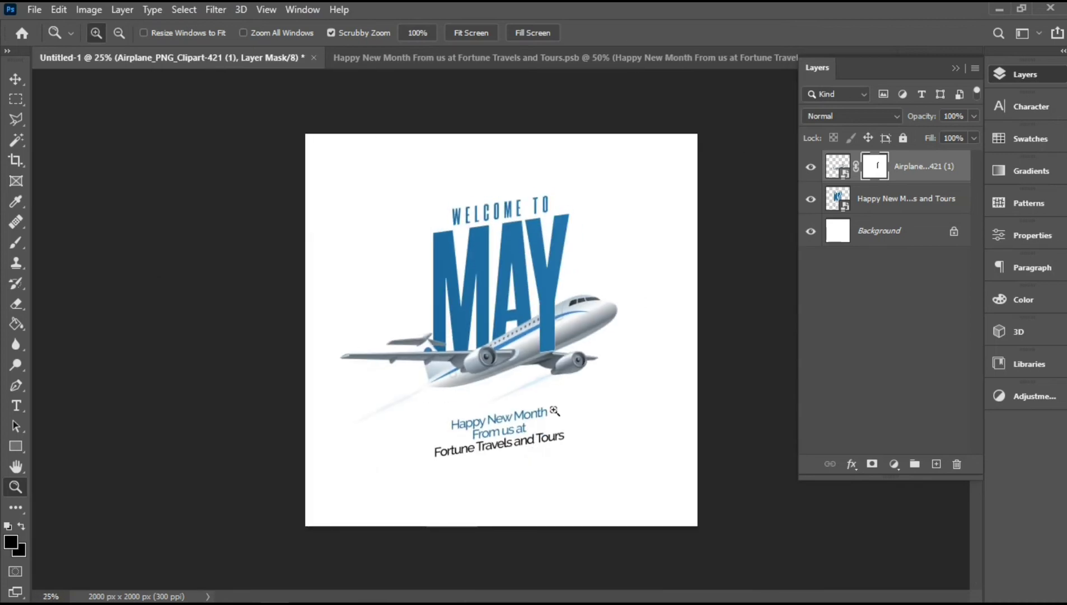
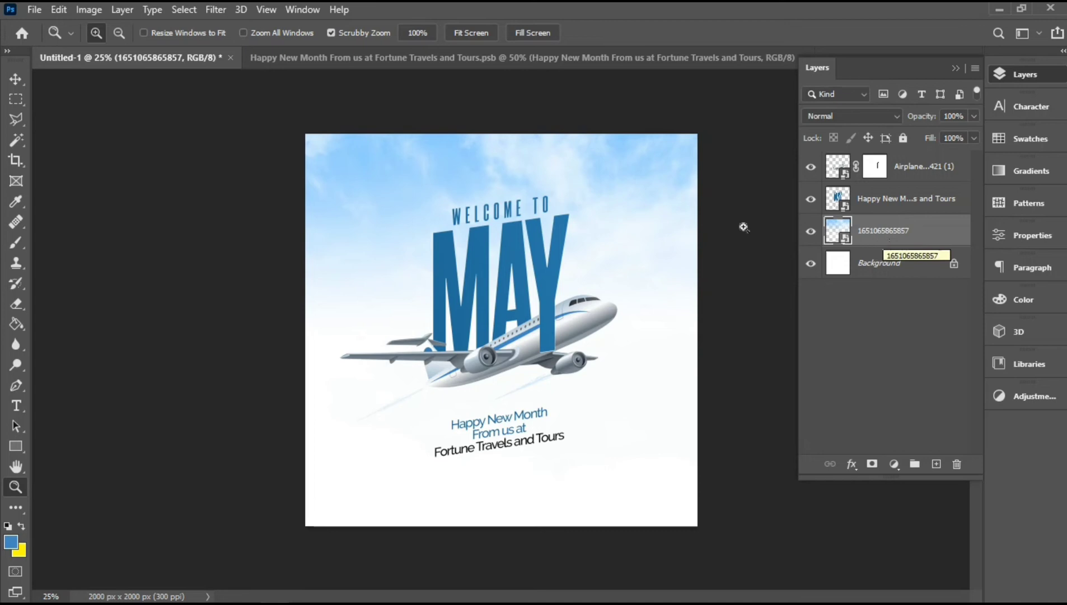
{"action": "left_click", "coordinate": [35, 10]}
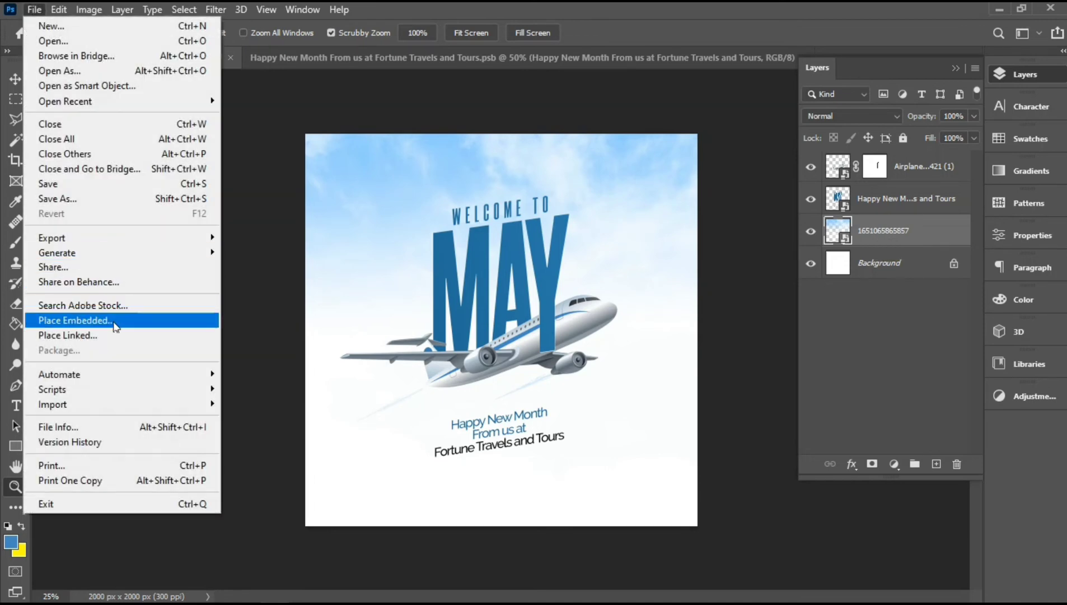
{"action": "left_click", "coordinate": [114, 320]}
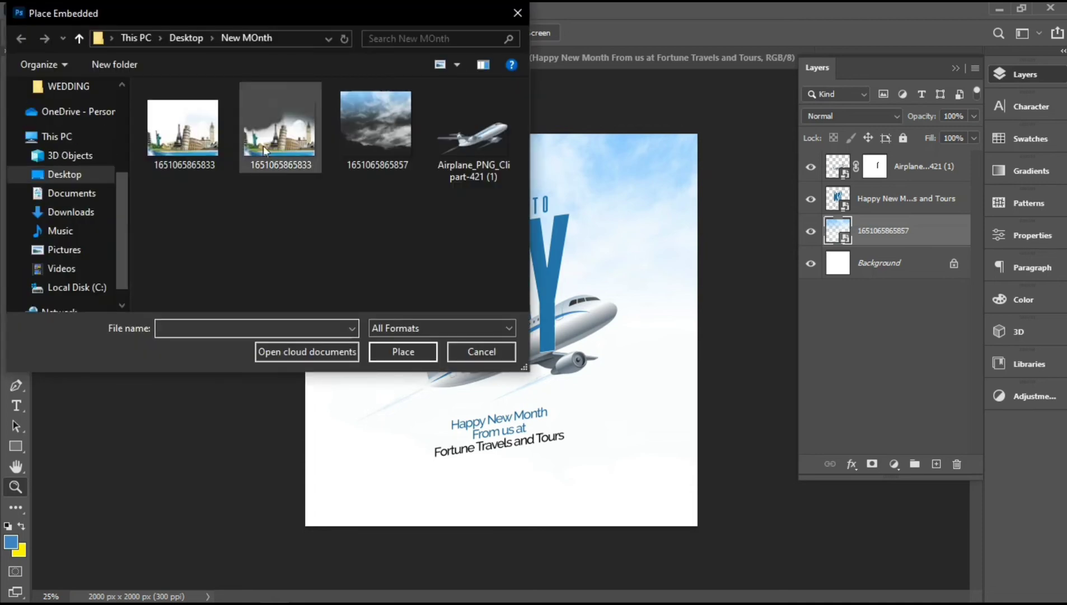
{"action": "double_click", "coordinate": [185, 132]}
{"action": "key", "text": "Return"}
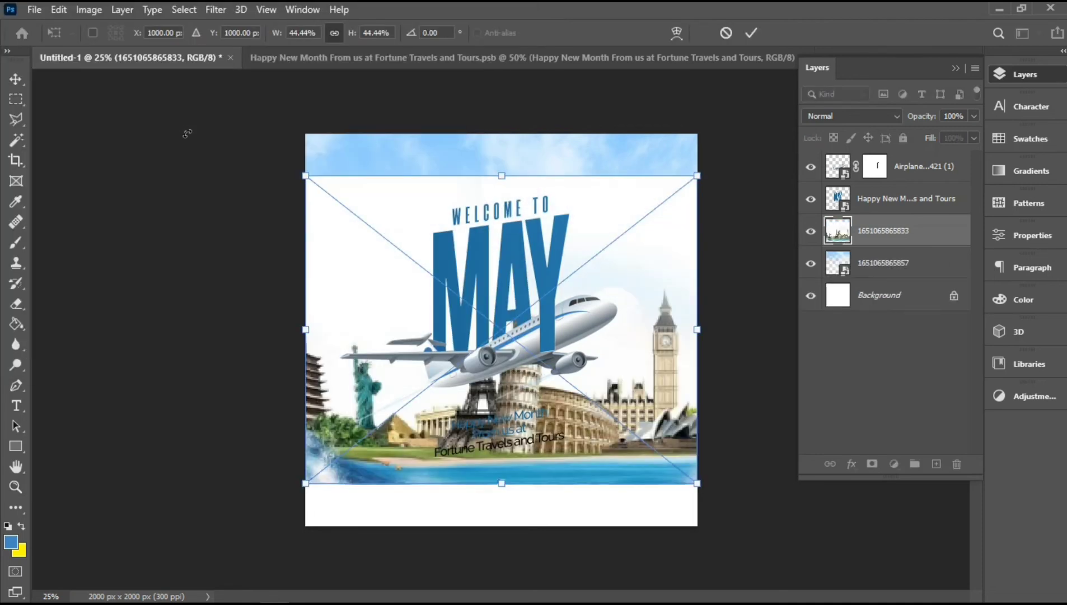
{"action": "key", "text": "Return"}
{"action": "key", "text": "z"}
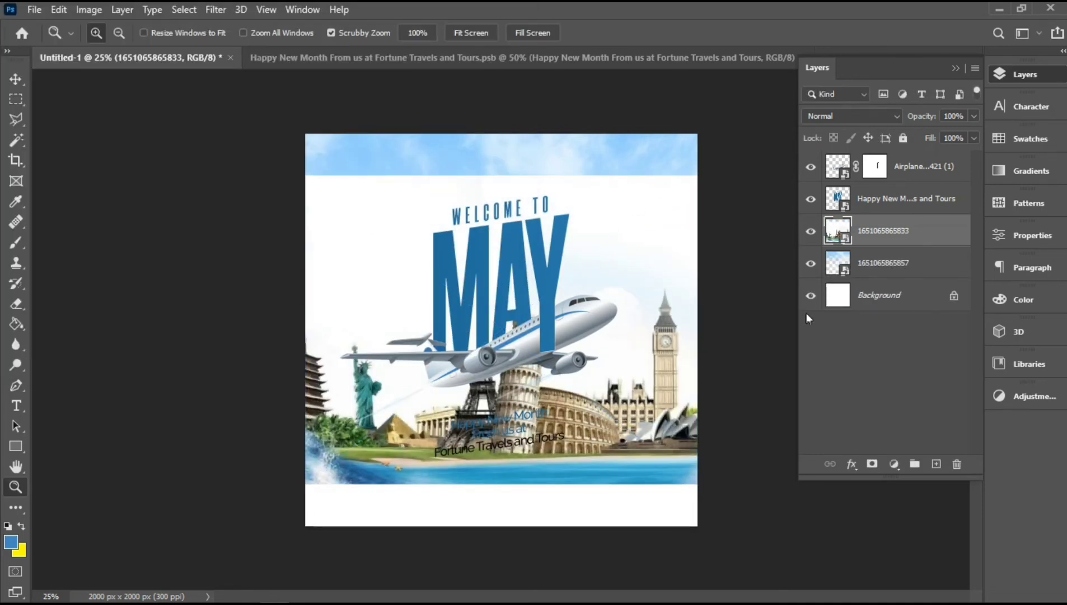
{"action": "left_click_drag", "start_coordinate": [877, 236], "coordinate": [874, 288]}
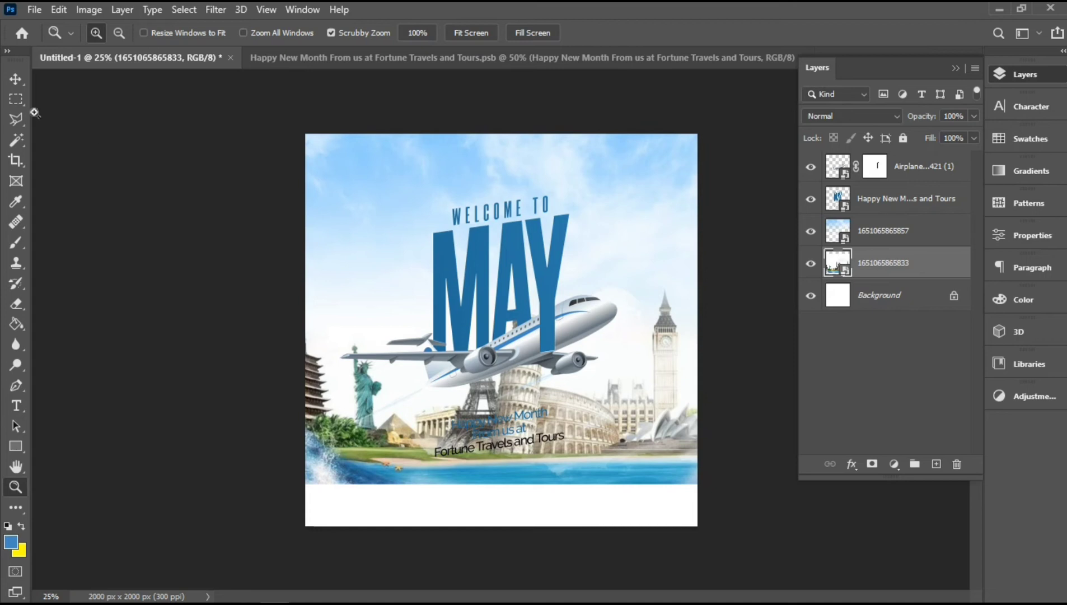
- Enlarge the landmarks image and position it with the Statue of Liberty, Eiffel Tower and Tower of Pisa along the canvas's lower edge
{"action": "left_click", "coordinate": [18, 79]}
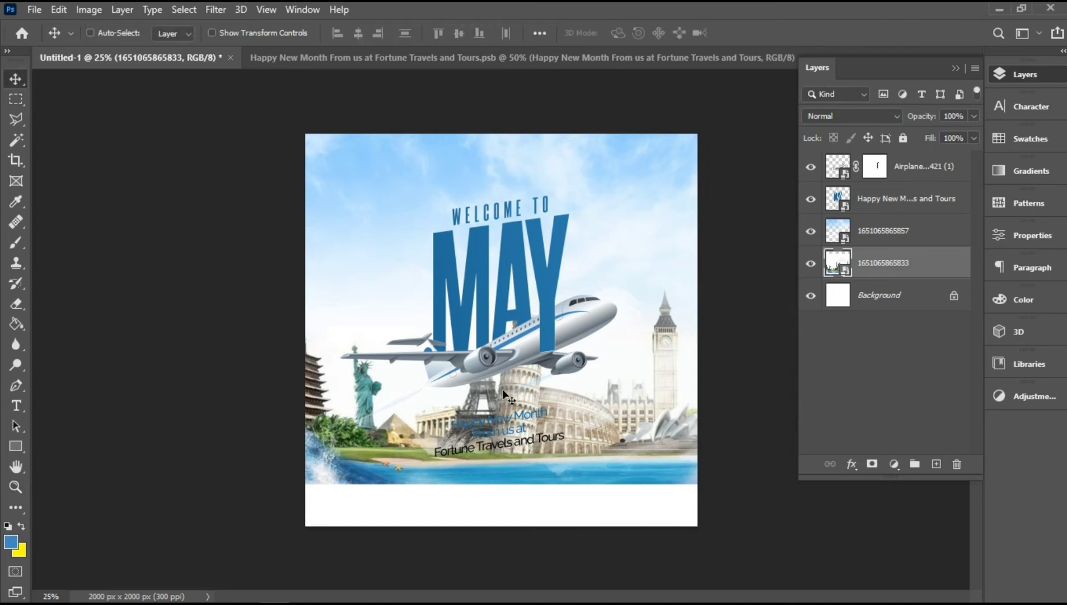
{"action": "left_click_drag", "start_coordinate": [503, 396], "coordinate": [508, 467]}
{"action": "key", "text": "ctrl"}
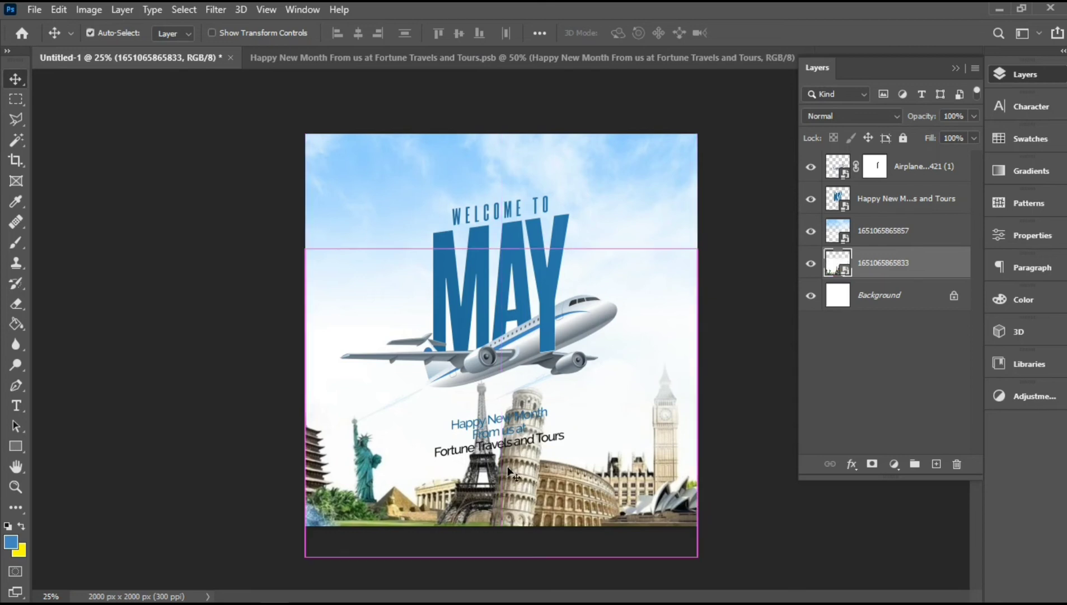
{"action": "key", "text": "ctrl+t"}
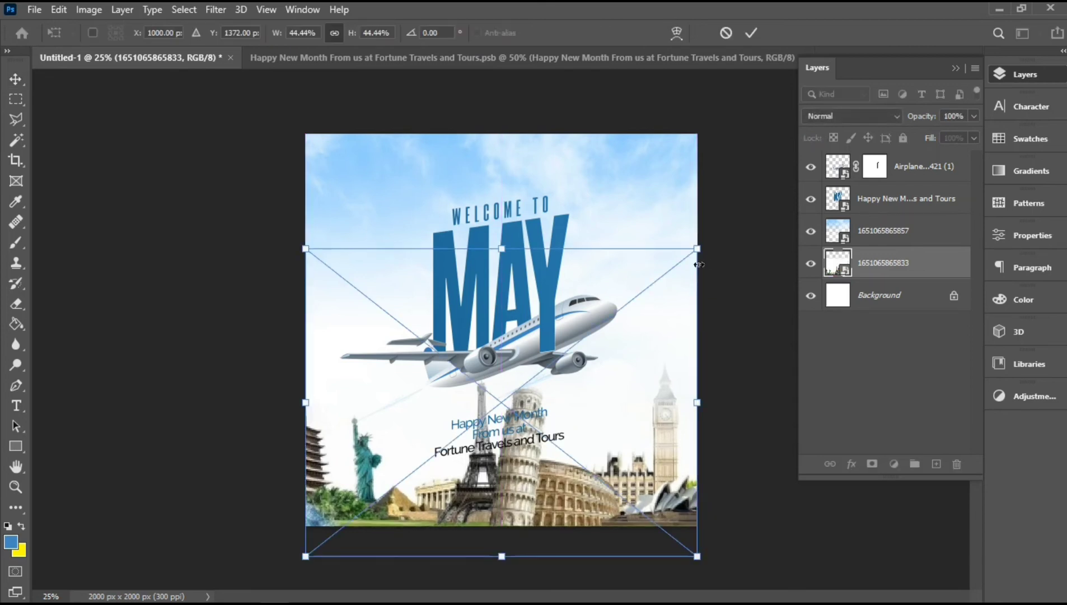
{"action": "left_click_drag", "start_coordinate": [701, 249], "coordinate": [1034, 192]}
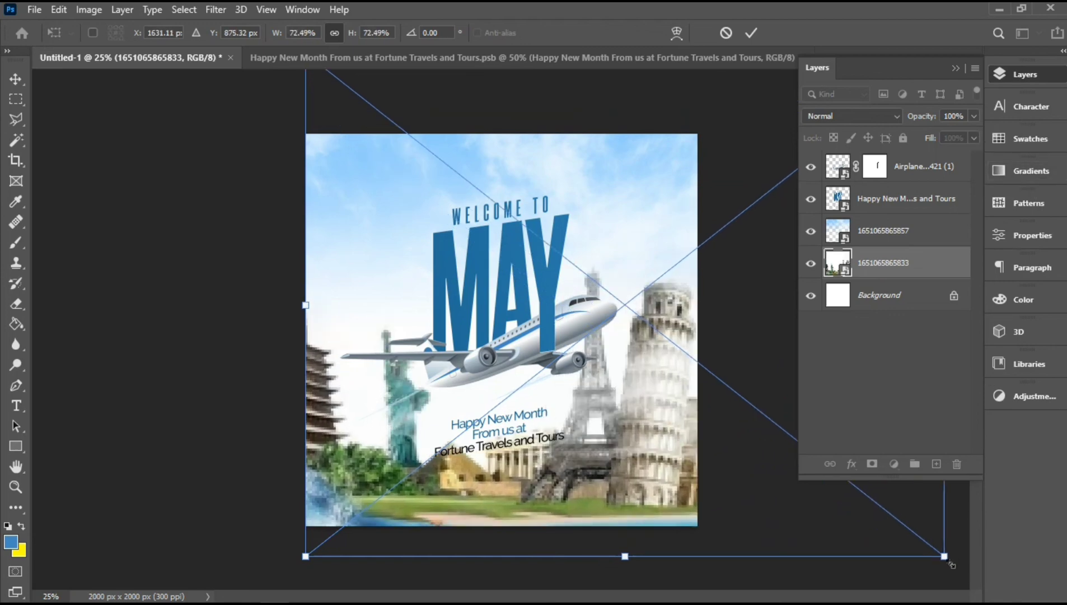
{"action": "left_click_drag", "start_coordinate": [950, 563], "coordinate": [1047, 600]}
{"action": "left_click_drag", "start_coordinate": [673, 454], "coordinate": [659, 500]}
{"action": "key", "text": "Return"}
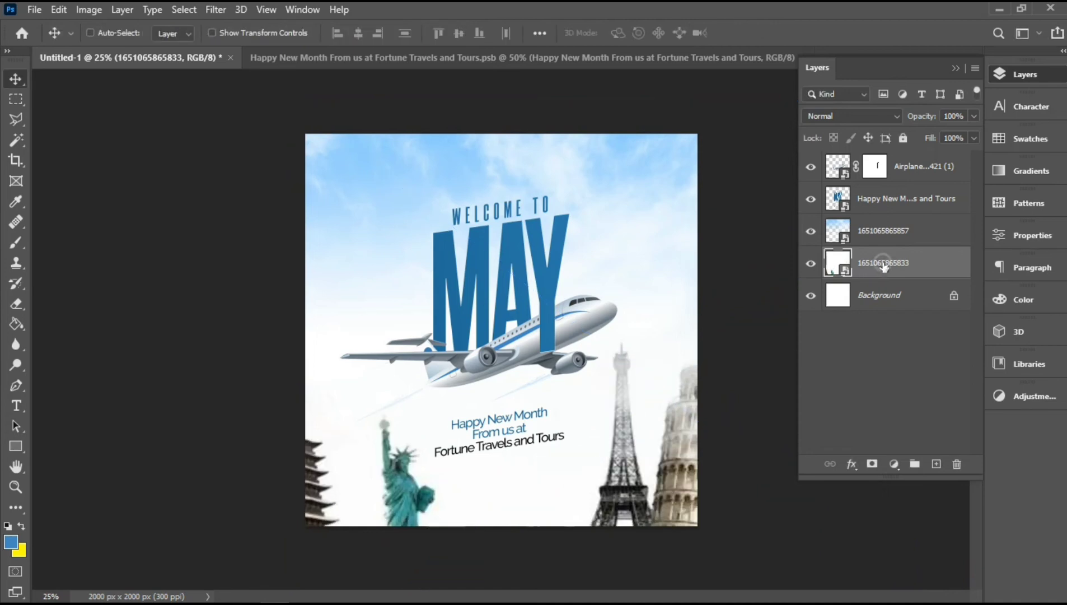
{"action": "left_click_drag", "start_coordinate": [882, 261], "coordinate": [879, 227]}
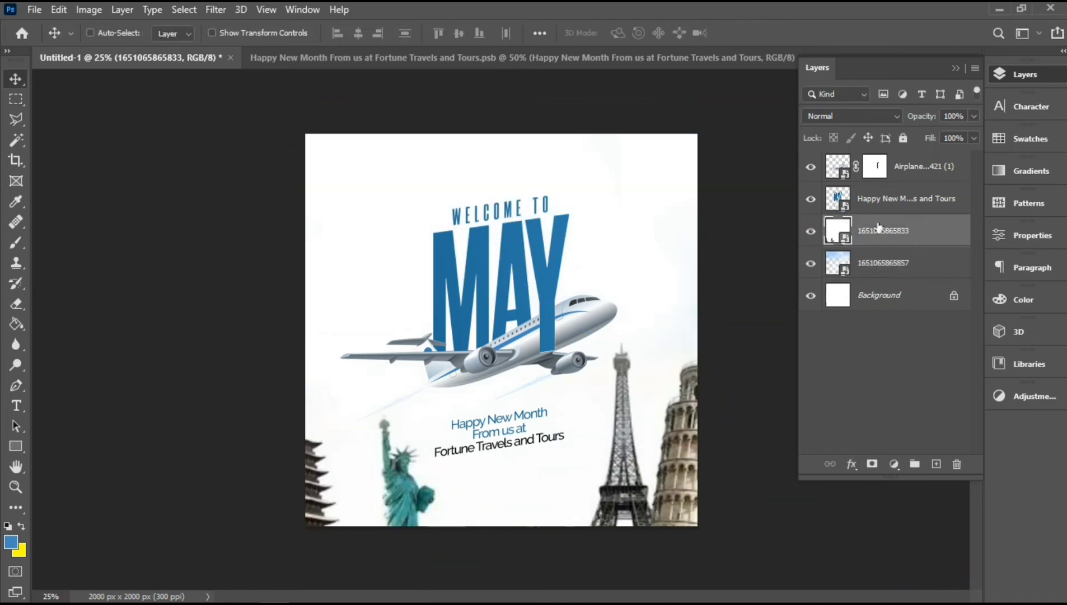
{"action": "right_click", "coordinate": [876, 238]}
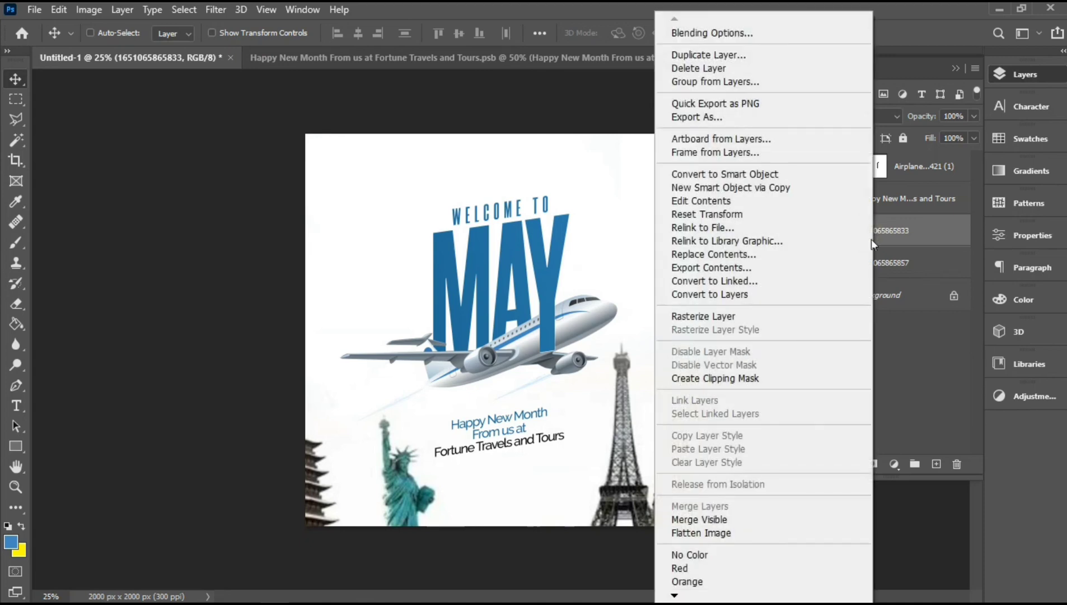
{"action": "left_click", "coordinate": [697, 321]}
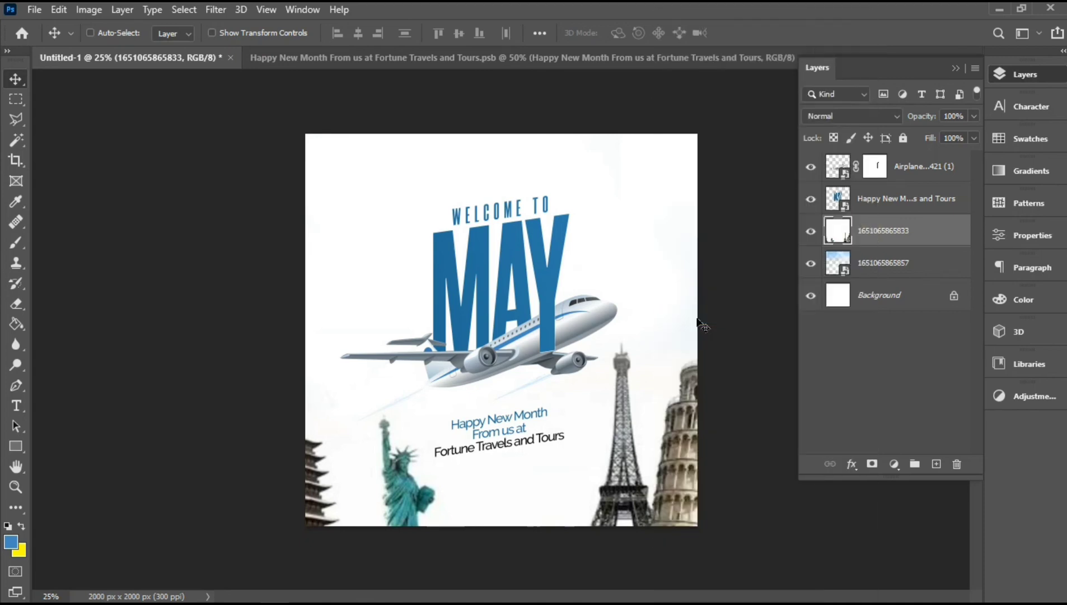
- Erase the landmarks layer's white upper area with a soft 1100 px eraser to reveal the blue sky beneath
{"action": "left_click", "coordinate": [16, 304]}
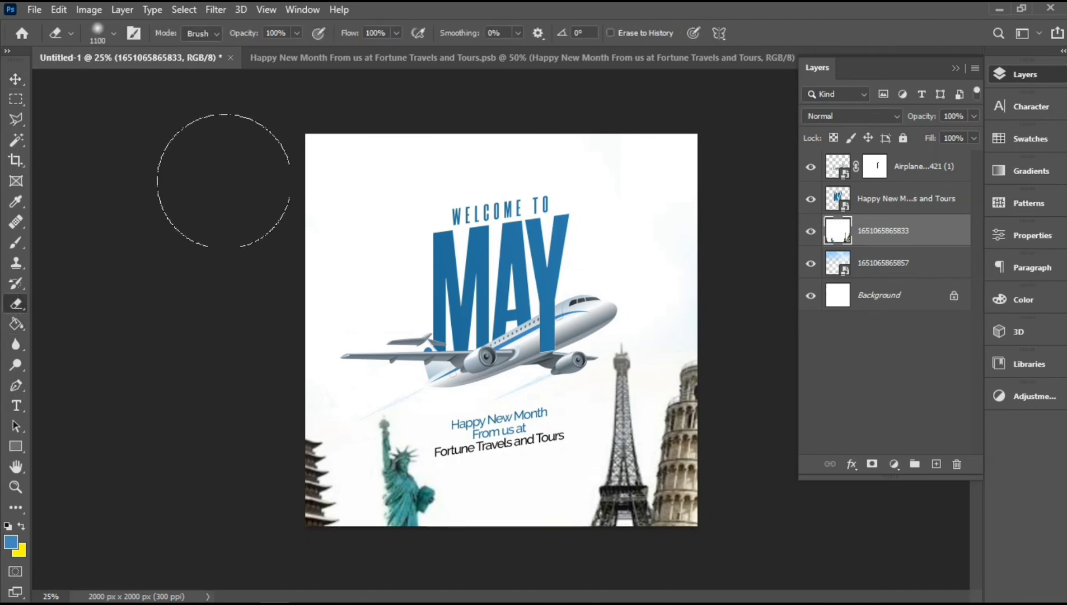
{"action": "mouse_move", "coordinate": [223, 181]}
{"action": "left_mouse_down"}
{"action": "mouse_move", "coordinate": [414, 140]}
{"action": "mouse_move", "coordinate": [571, 131]}
{"action": "mouse_move", "coordinate": [714, 159]}
{"action": "mouse_move", "coordinate": [573, 216]}
{"action": "left_mouse_up"}
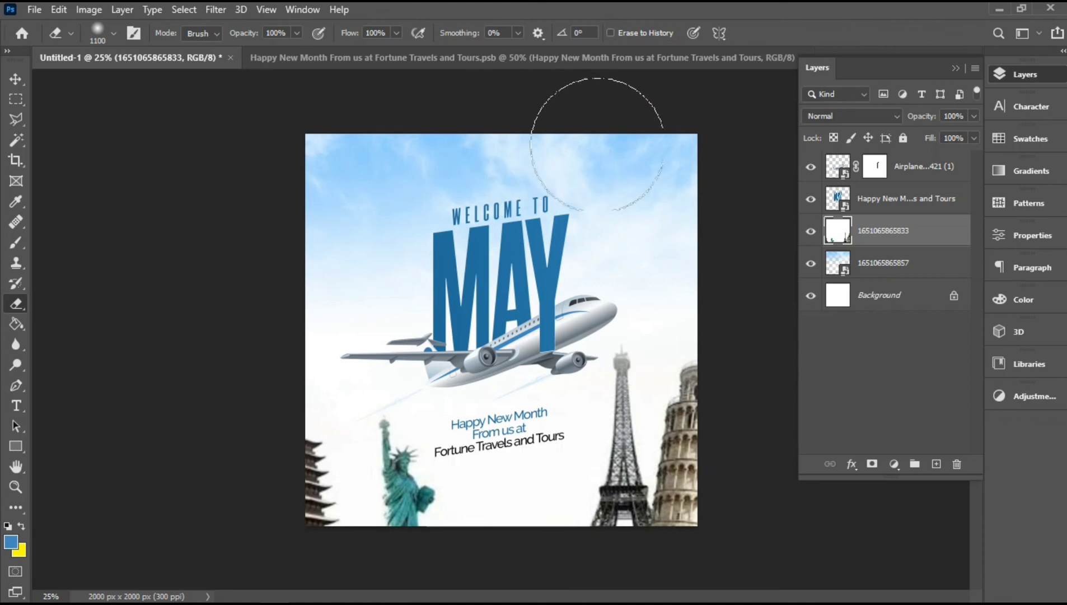
{"action": "left_click_drag", "start_coordinate": [601, 147], "coordinate": [603, 147]}
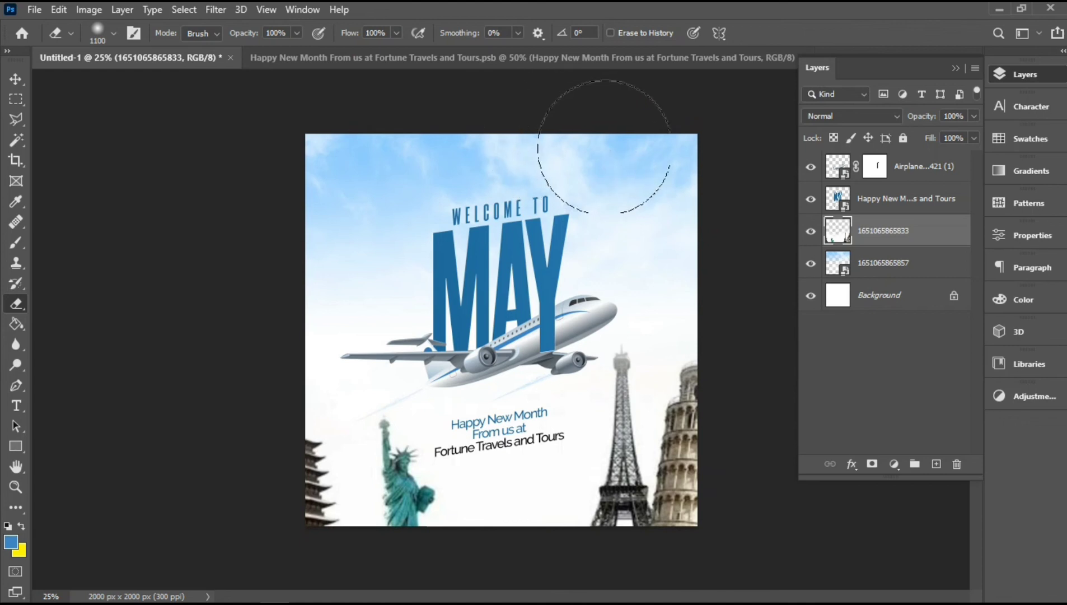
- Reduce the eraser to 200 px and clean up the remaining white around the landmarks
{"action": "key", "text": "bracketleft"}
{"action": "key", "text": "bracketleft"}
{"action": "key", "text": "bracketleft"}
{"action": "key", "text": "bracketleft"}
{"action": "key", "text": "bracketleft"}
{"action": "key", "text": "bracketleft"}
{"action": "key", "text": "bracketleft"}
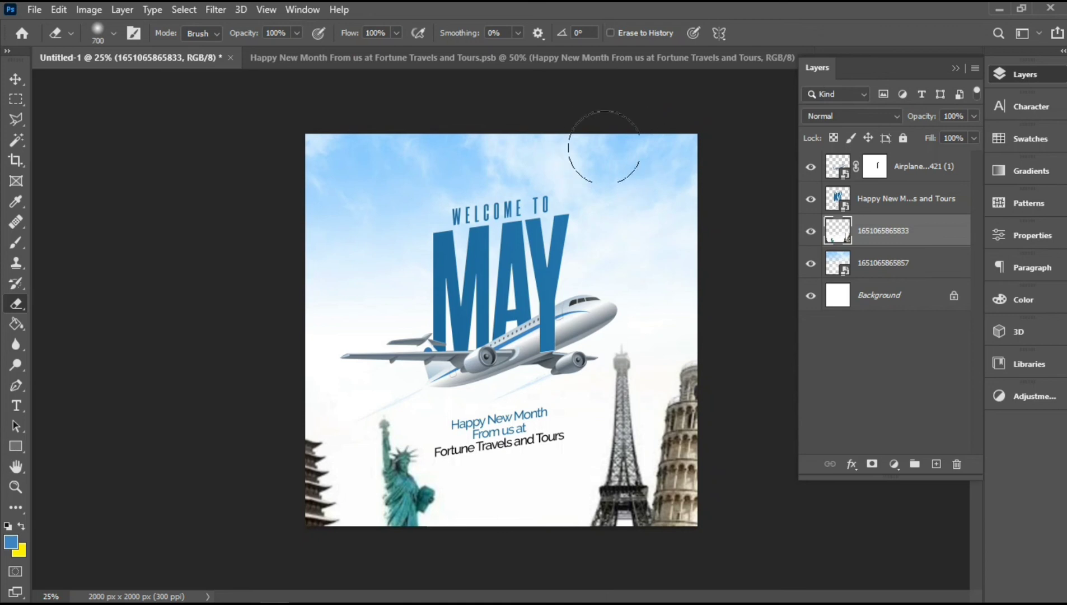
{"action": "key", "text": "bracketleft"}
{"action": "key", "text": "bracketleft"}
{"action": "key", "text": "bracketleft"}
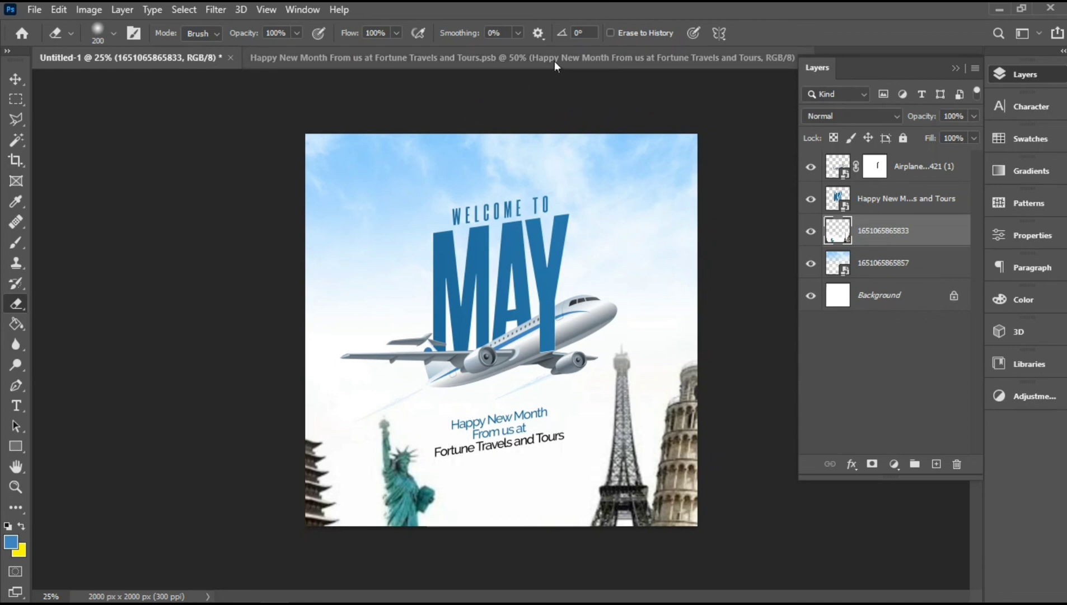
{"action": "key", "text": "v"}
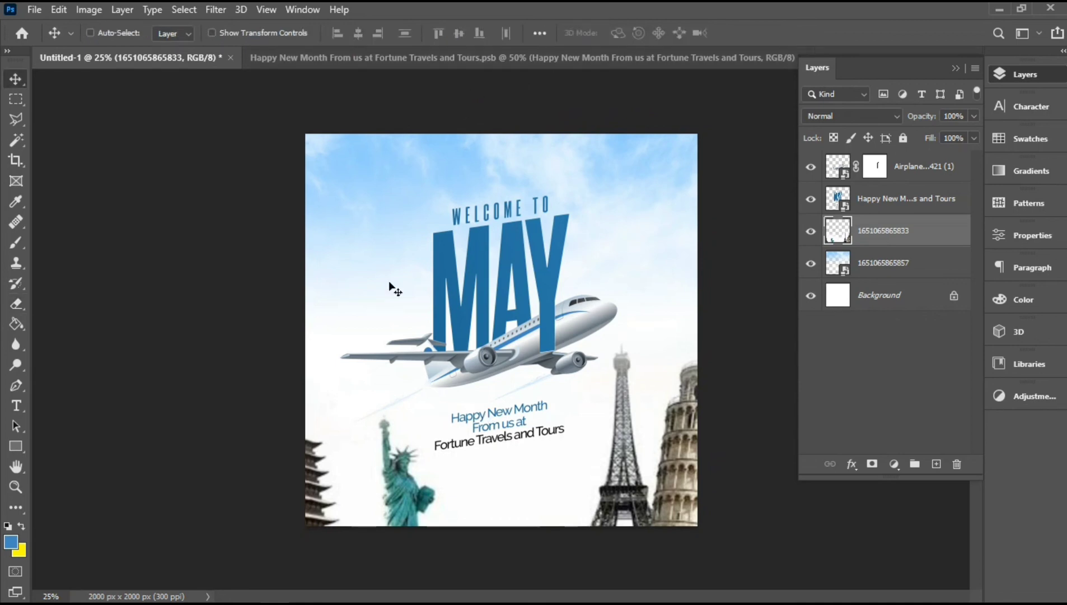